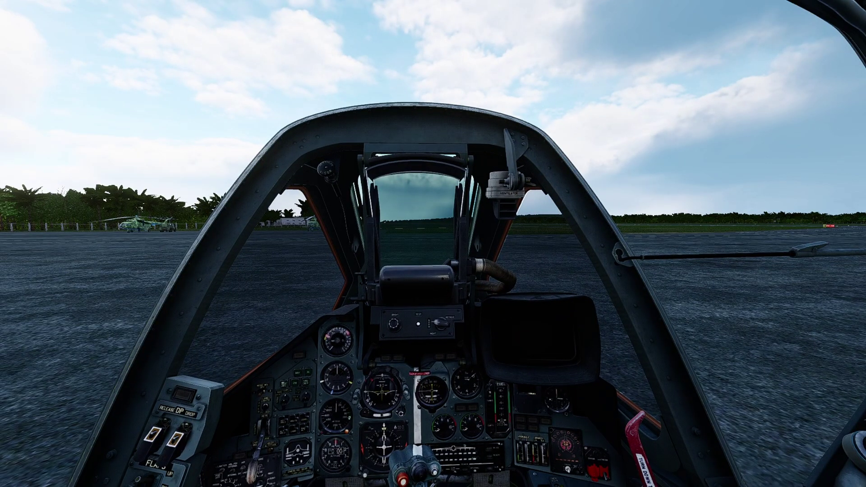
Switch from the cockpit to the external F2 view of the parked Su-25T
key("F2")
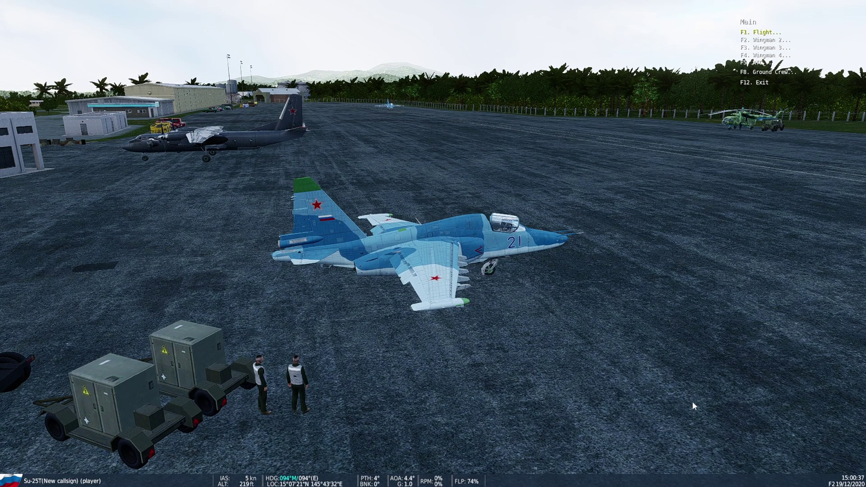
Request Rearm & Refuel from the ground crew and move the Mission Resources window aside
key("F8")
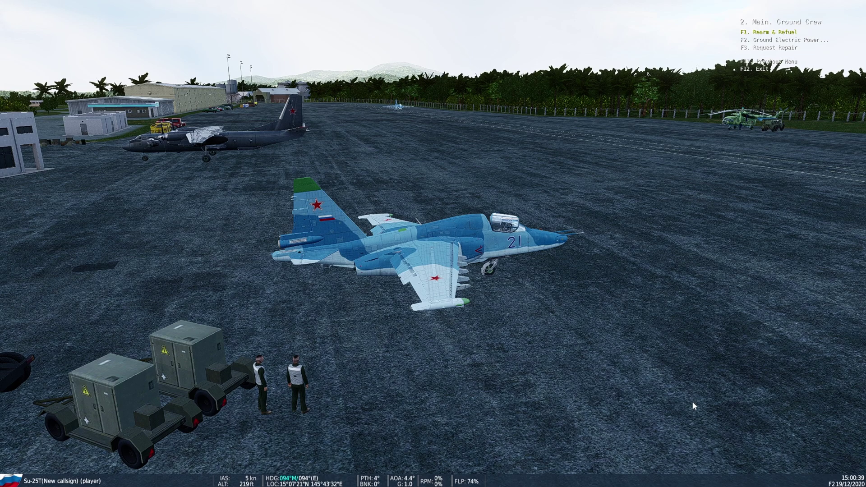
key("F1")
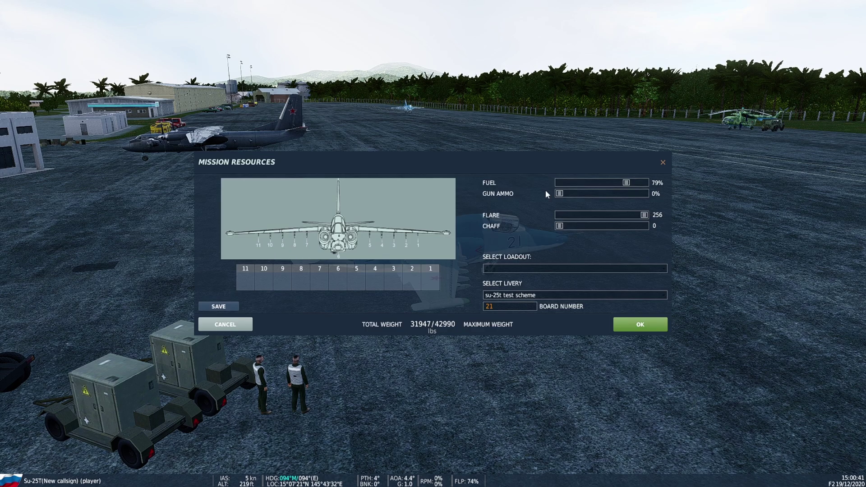
left_click_drag(523, 164, 406, 112)
left_click_drag(398, 63, 350, 37)
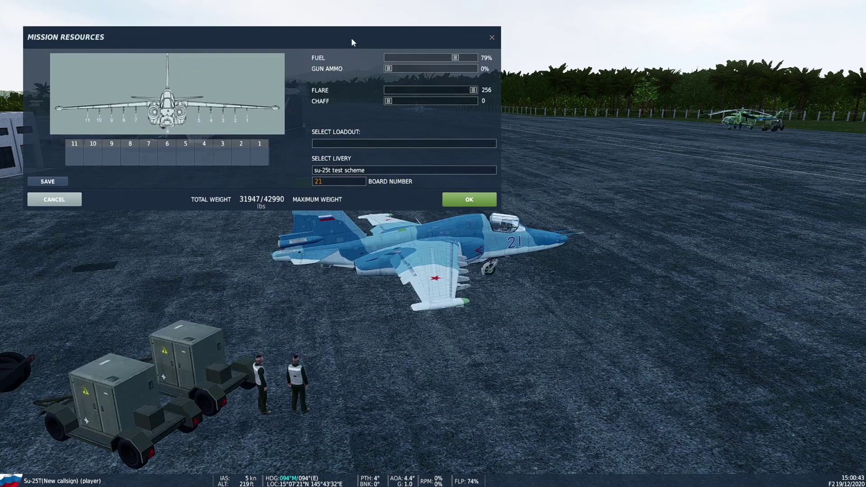
Try the af standard 1 and af standard 2 liveries, ending on af standard 1
left_click(351, 171)
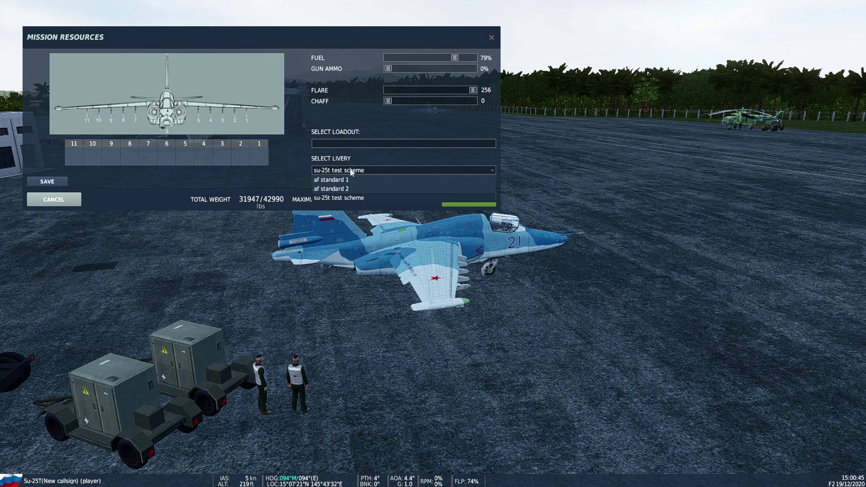
left_click(350, 180)
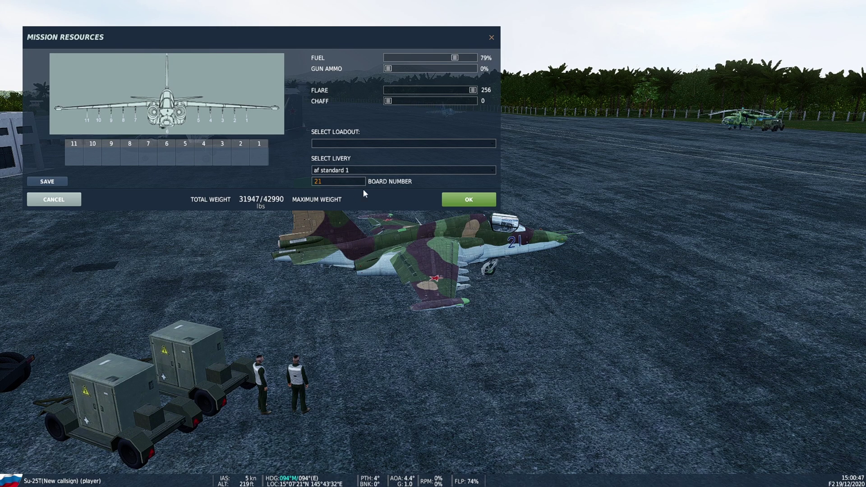
left_click(350, 171)
left_click(355, 189)
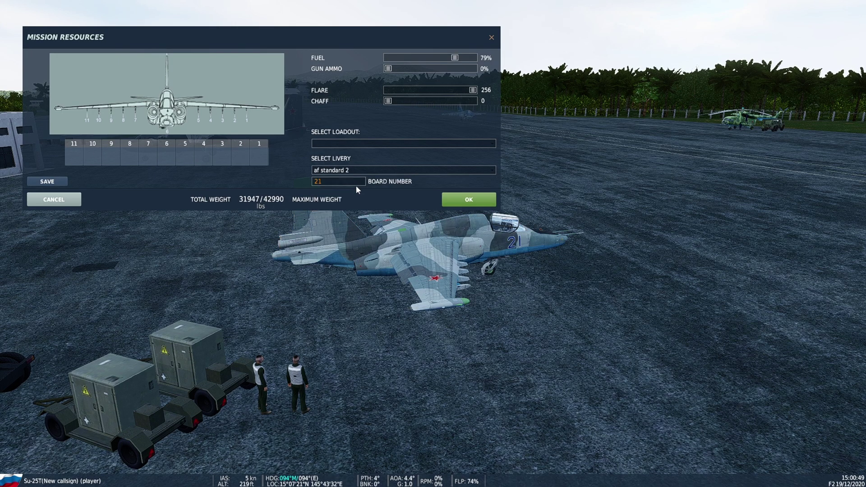
left_click(354, 169)
left_click(357, 179)
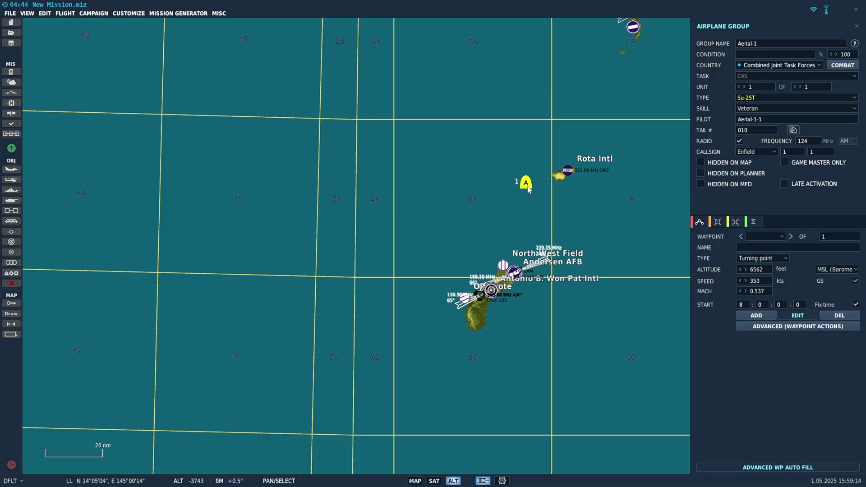
Move the Su-25T group west of Rota Intl, keep Su-25T type, and show Paint and Loadout
mouse_move(535, 185)
left_mouse_down()
mouse_move(401, 225)
mouse_move(405, 219)
left_mouse_up()
left_click(750, 98)
left_click(723, 189)
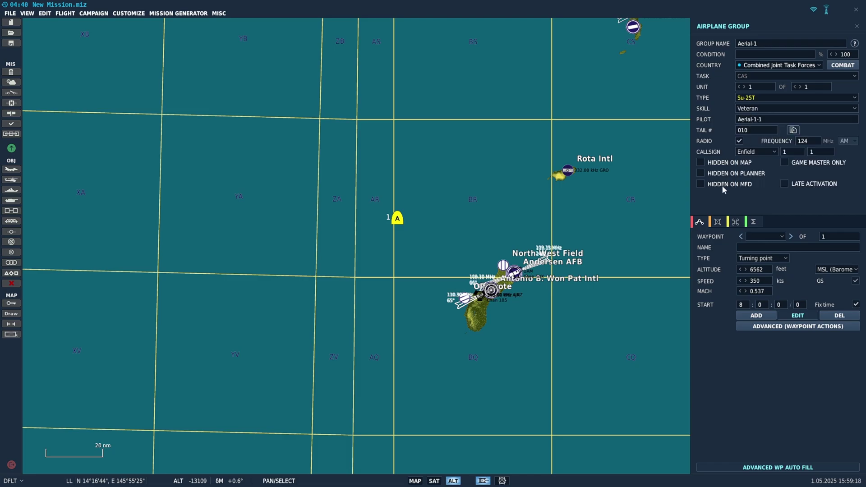
left_click(718, 221)
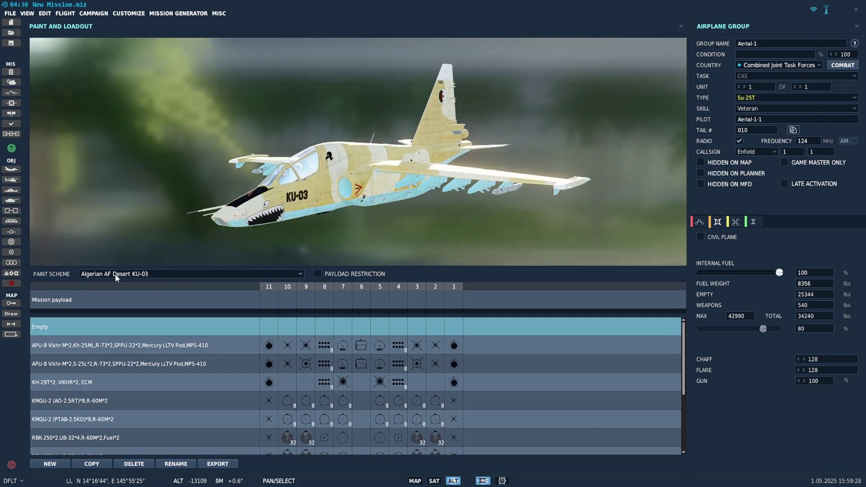
Preview the Algerian AF Grey KU-01 and af standard paint schemes
left_click(95, 274)
left_click(134, 295)
left_click(198, 275)
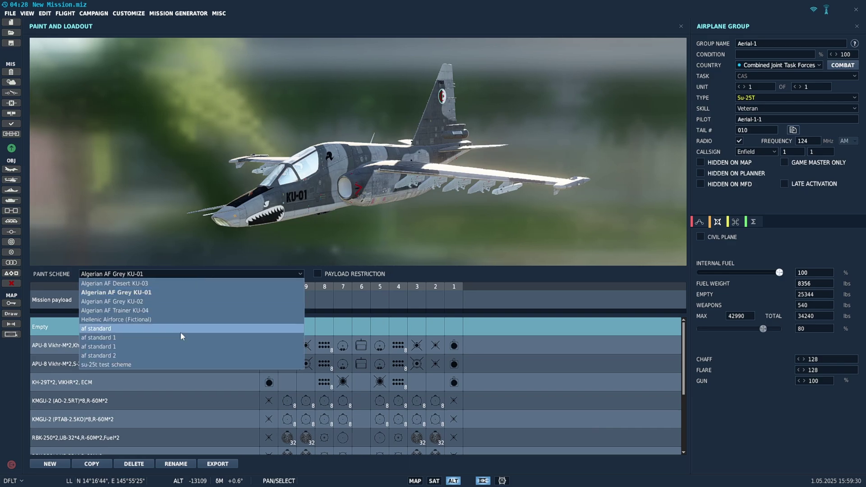
left_click(179, 332)
left_click(165, 275)
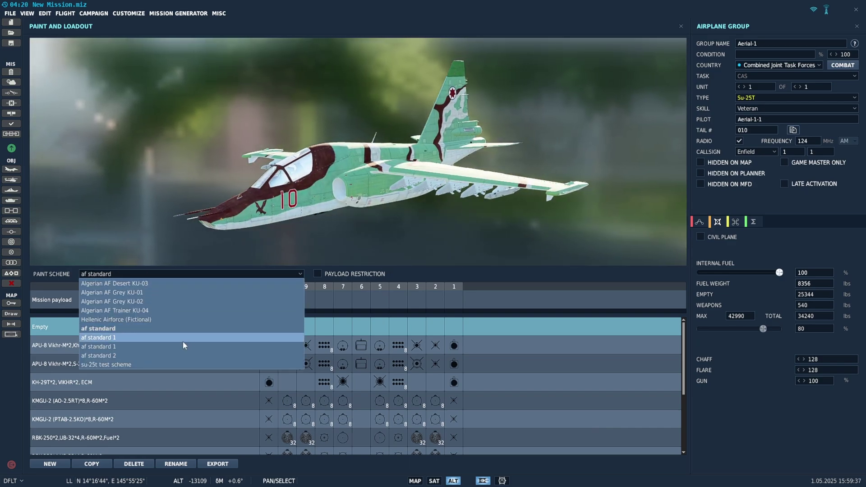
left_click(149, 294)
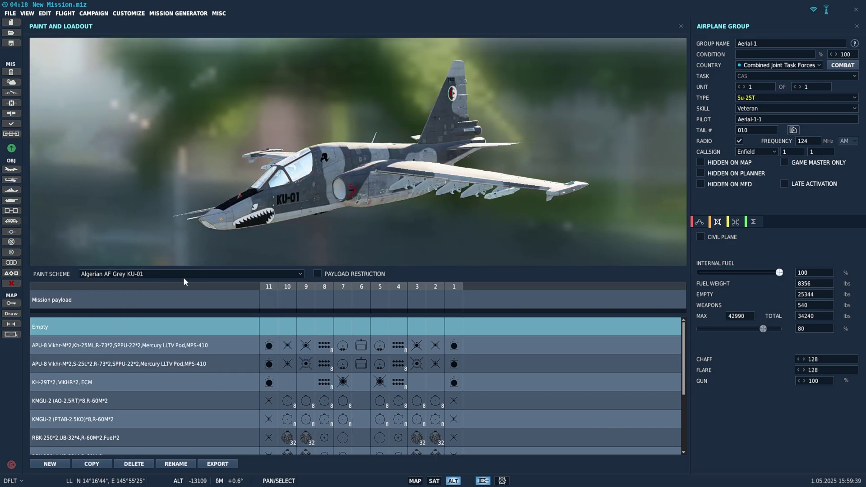
Preview Algerian AF Trainer KU-04 and Hellenic Airforce (Fictional), ending on Algerian AF Desert KU-03
left_click(182, 275)
left_click(164, 311)
left_click(186, 274)
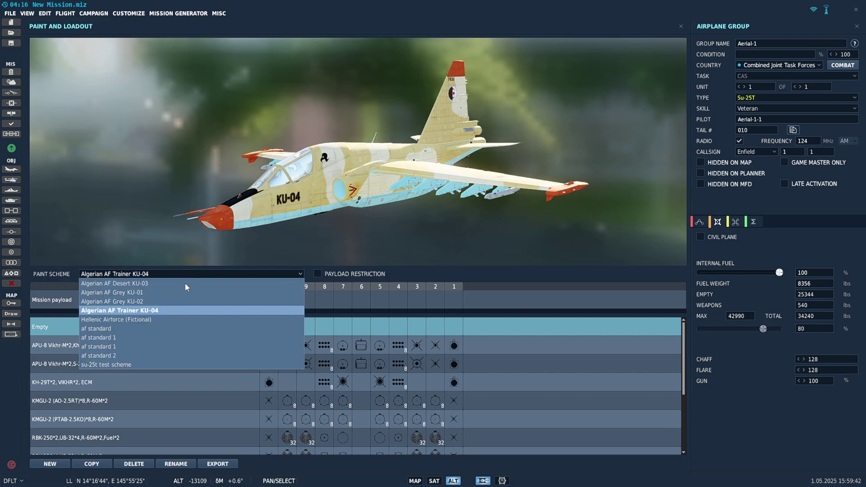
left_click(166, 313)
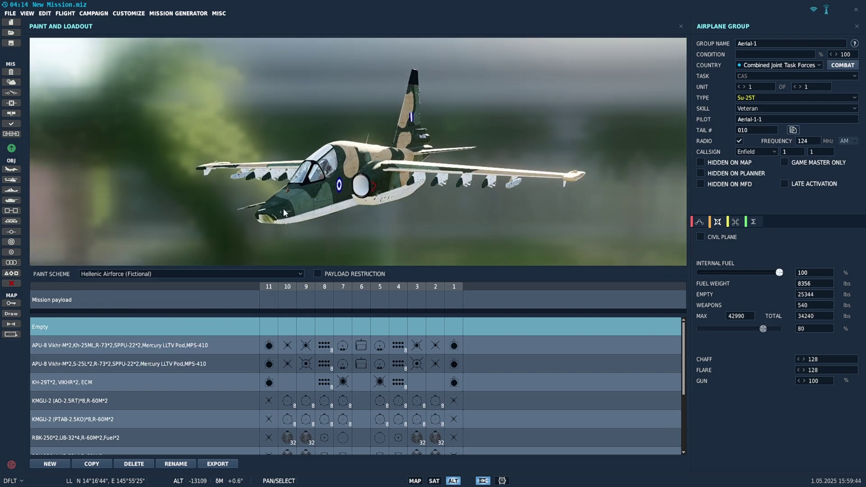
left_click(235, 274)
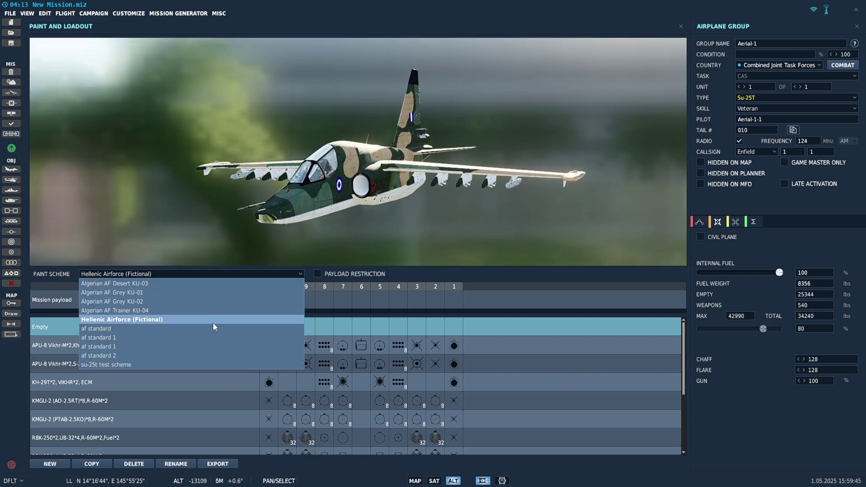
left_click(210, 284)
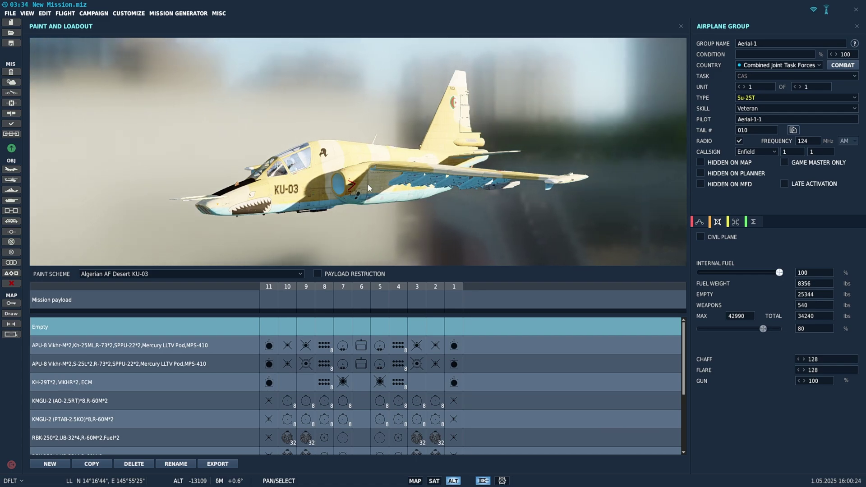
Go from the mission editor to the DCS website's User files download section in Edge
key("alt+Tab")
left_click(275, 479)
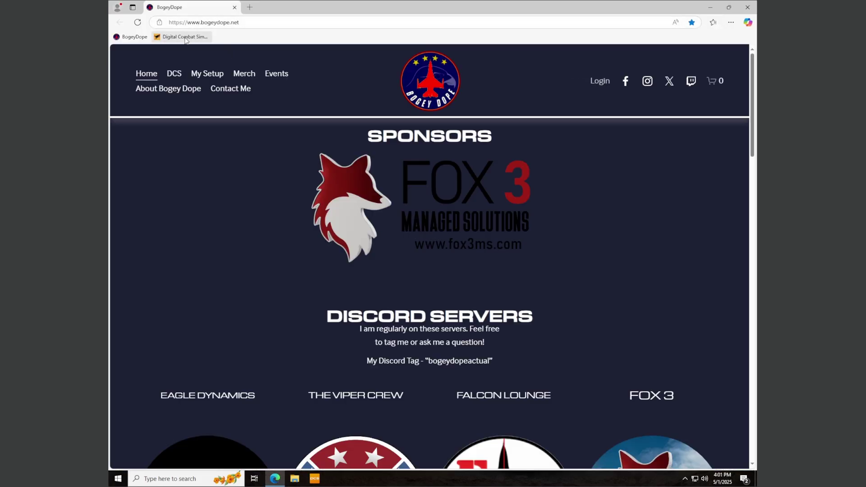
left_click(185, 37)
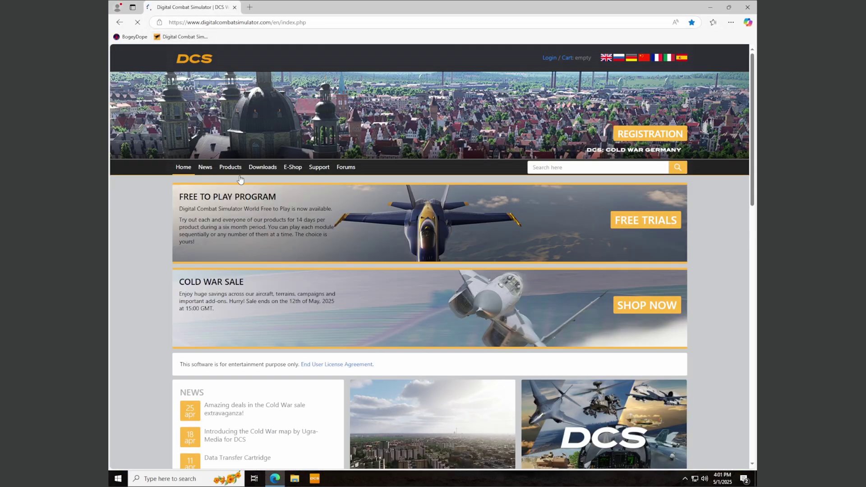
mouse_move(263, 168)
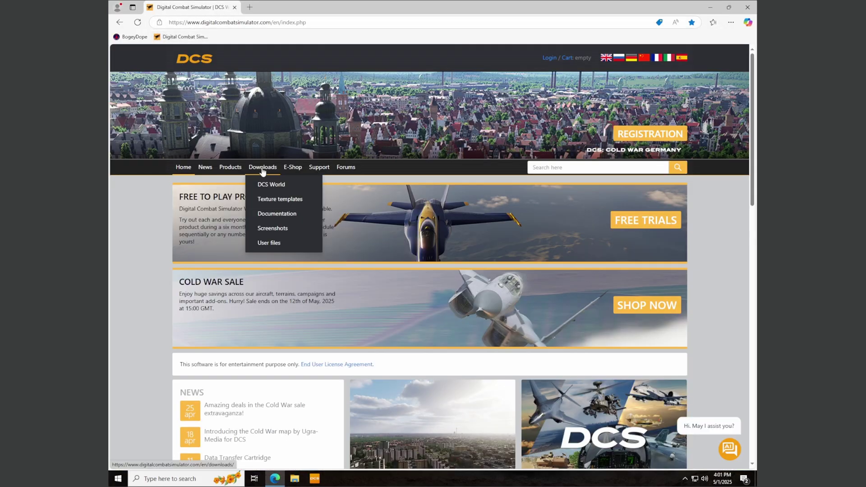
left_click(266, 243)
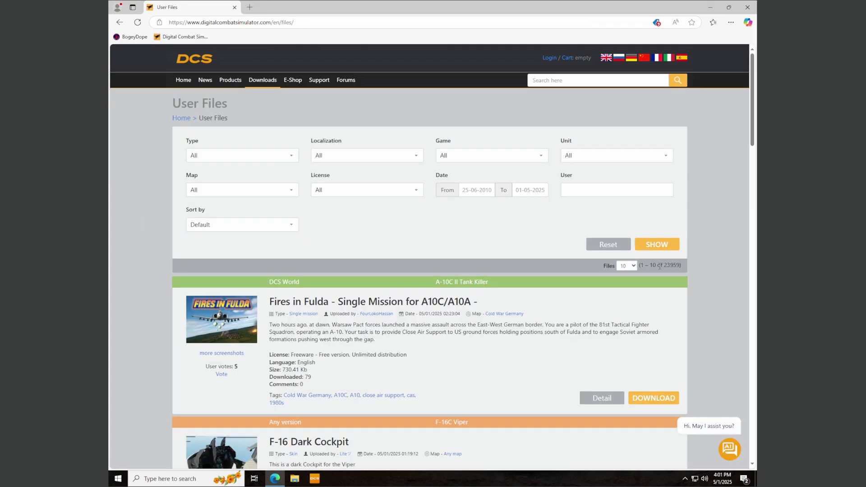
left_click_drag(668, 265, 681, 266)
Filter the user files to Type Skin and Unit Su-25T and show the results
left_click(197, 158)
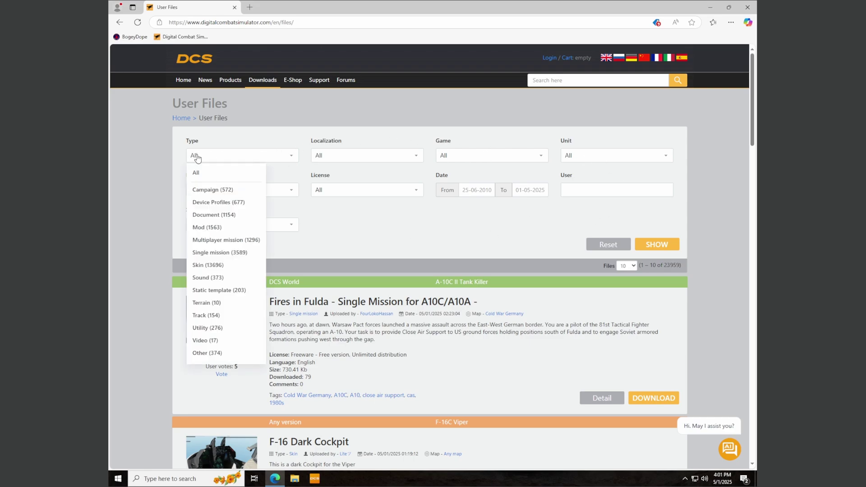
left_click(212, 266)
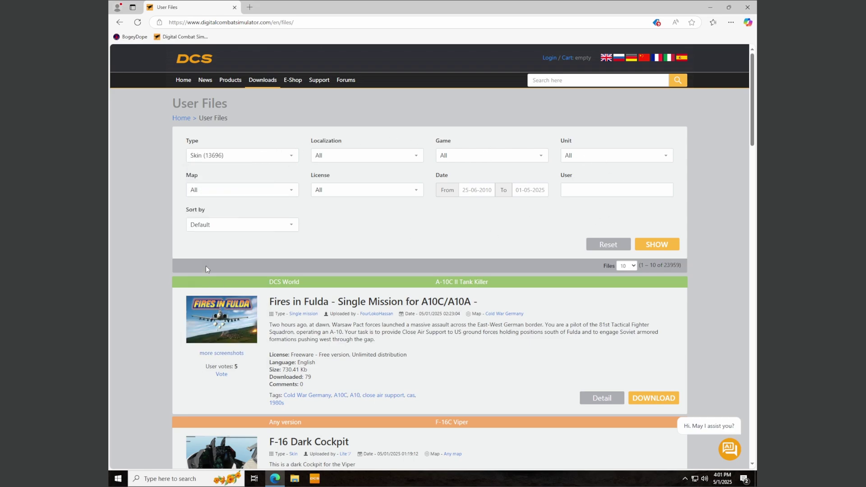
left_click(586, 158)
scroll(596, 167, "down", 12)
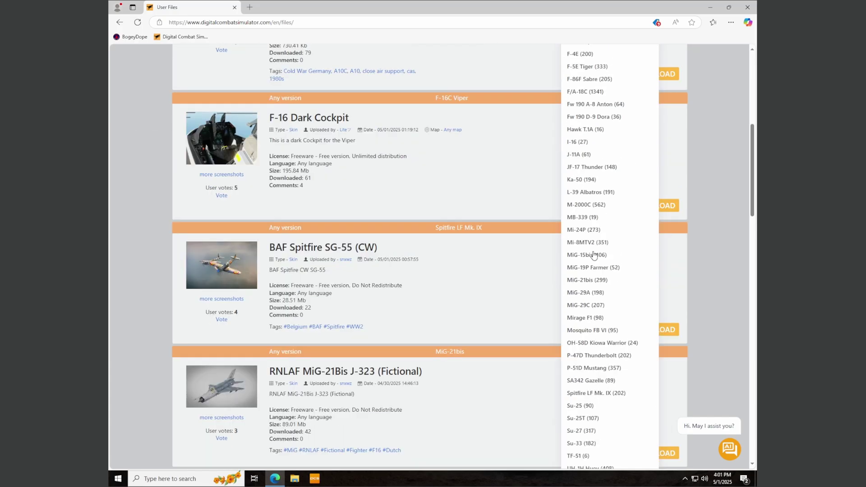
left_click(587, 136)
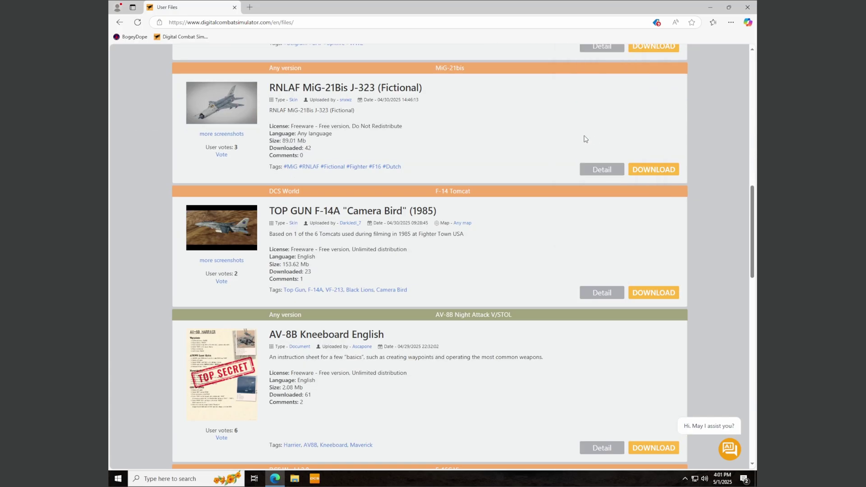
scroll(581, 144, "up", 12)
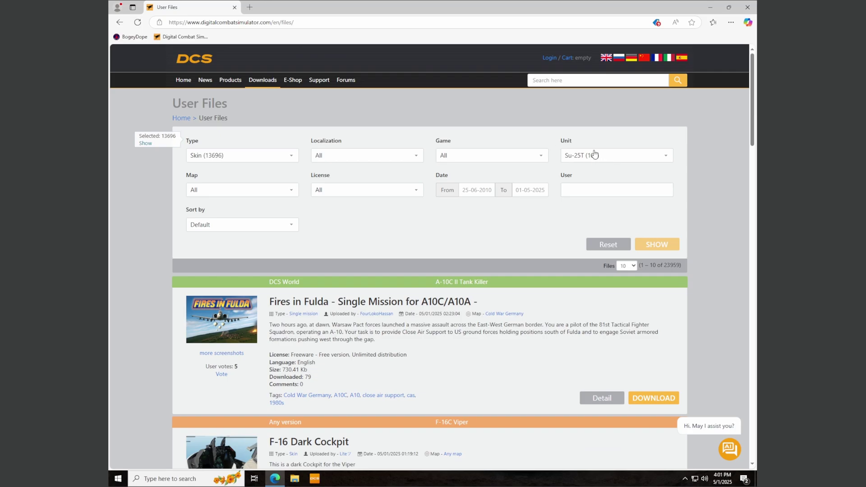
left_click(656, 246)
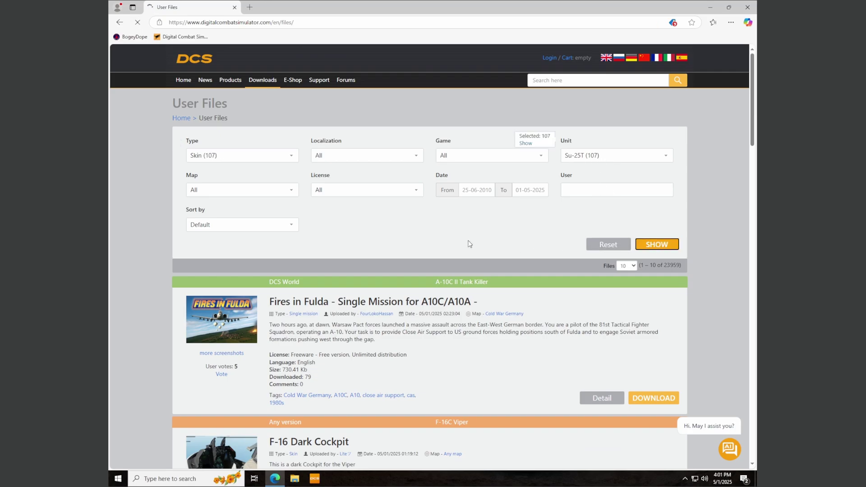
Open the Croatian Air Force SU 25T file page, download its archive, and show it in Downloads
scroll(468, 241, "down", 9)
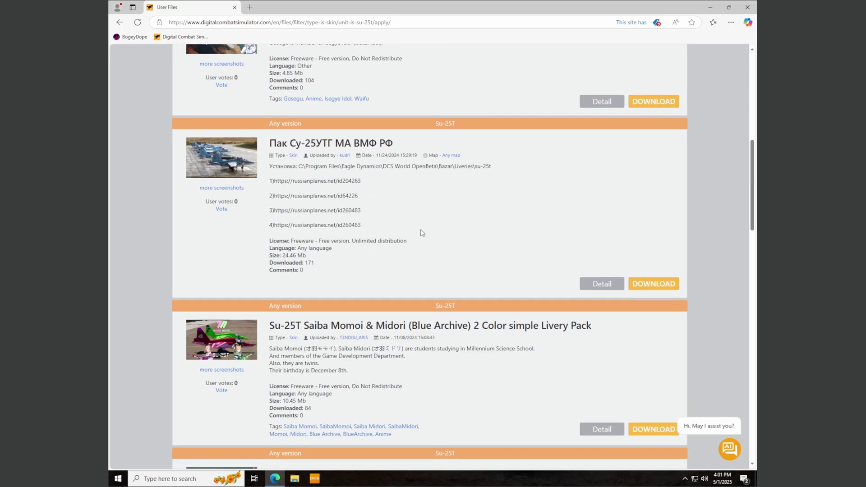
scroll(422, 233, "down", 4)
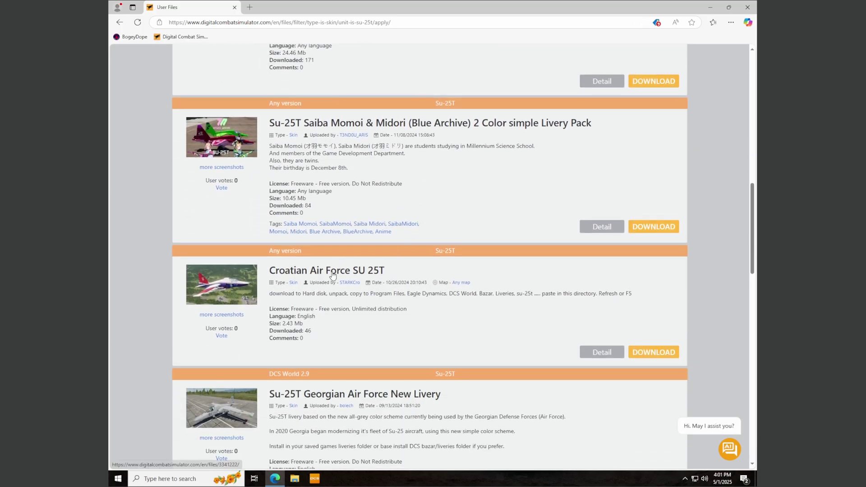
left_click(332, 271)
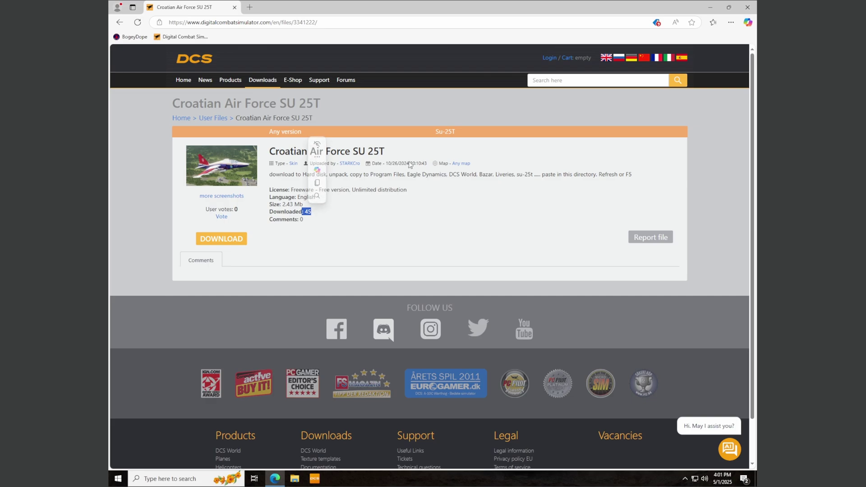
left_click_drag(409, 163, 386, 163)
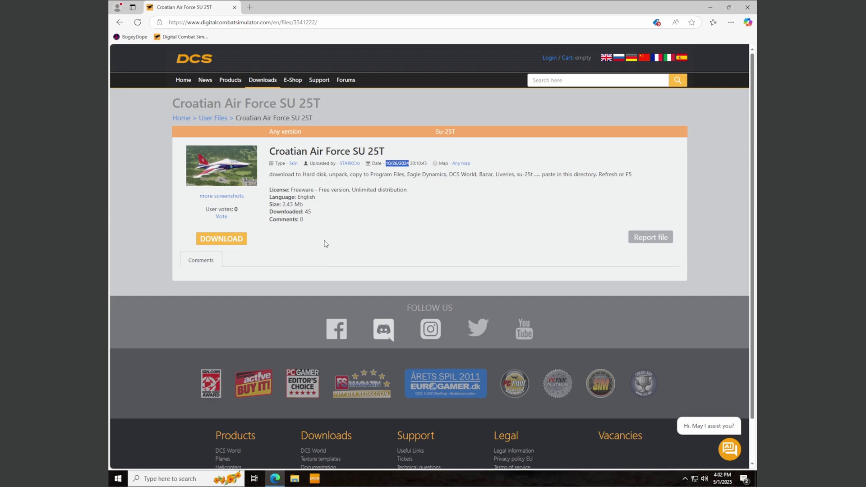
left_click(228, 240)
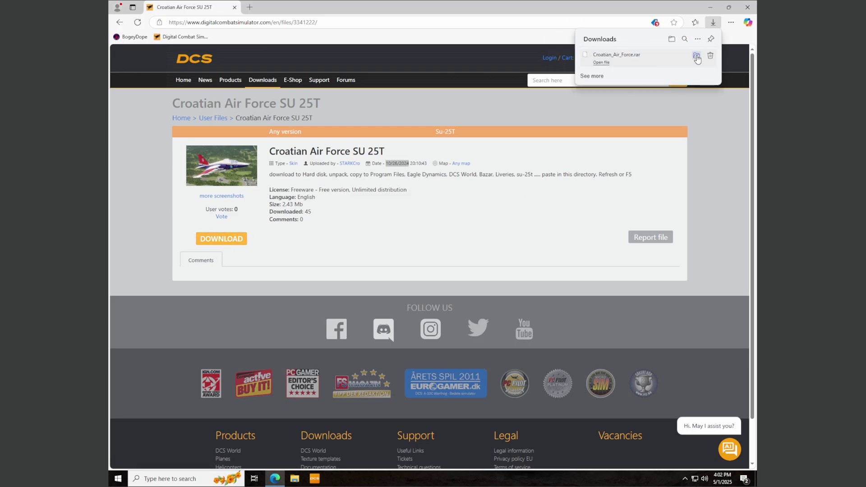
left_click(698, 59)
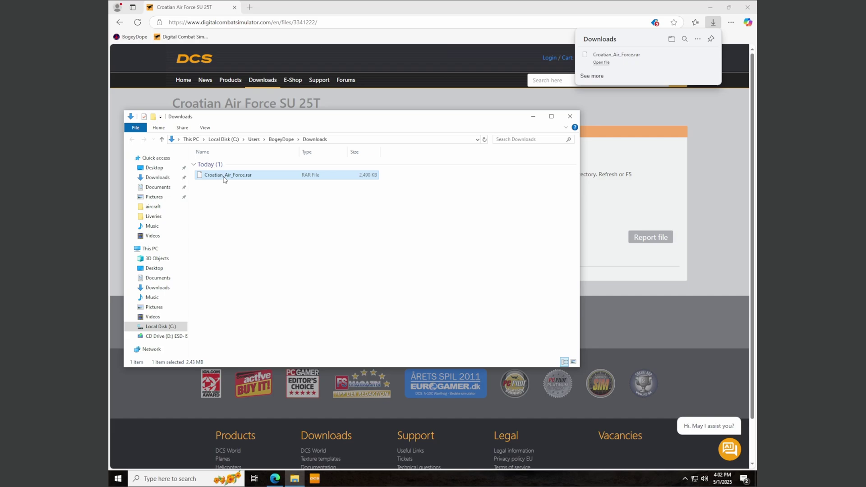
right_click(224, 179)
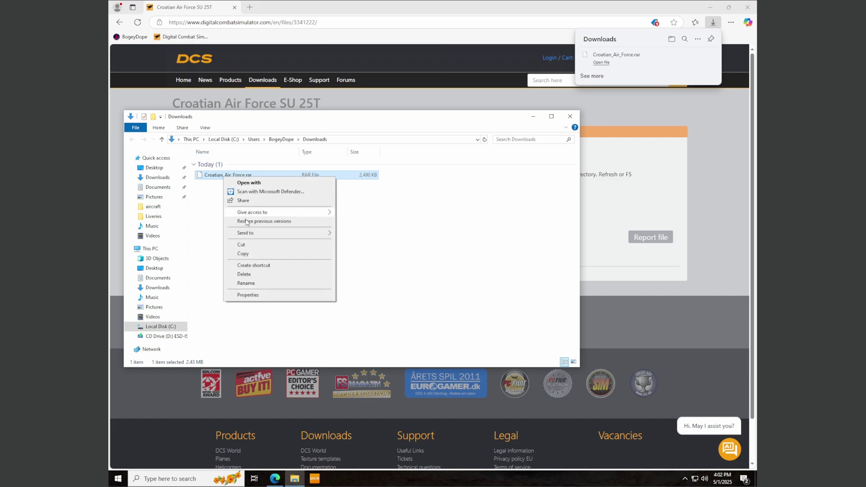
left_click(396, 217)
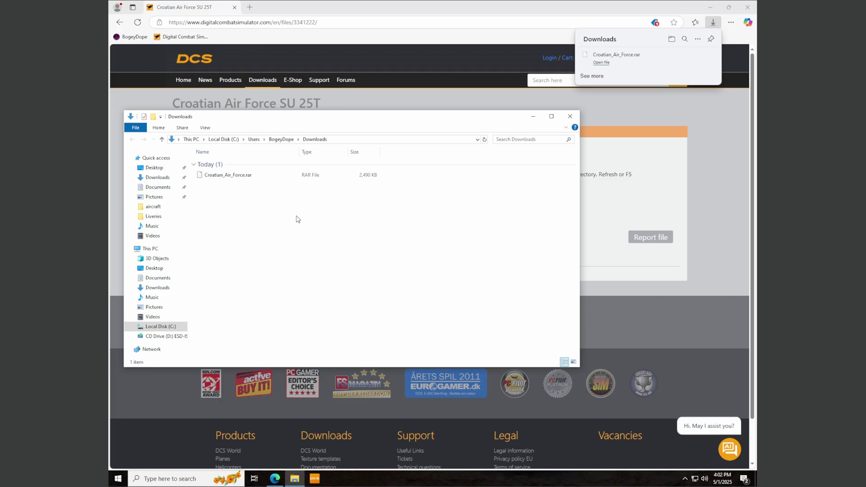
left_click_drag(280, 116, 441, 118)
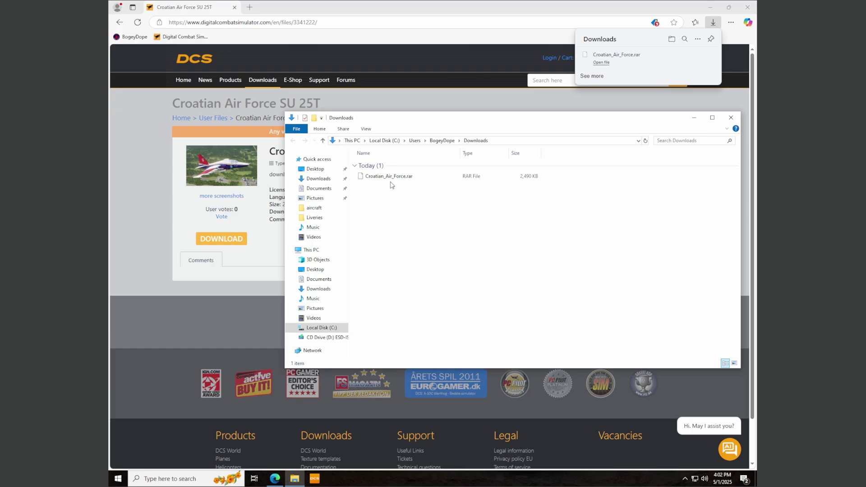
In a new tab, search google.com for 7-zip and open the official 7-zip.org site
left_click(250, 7)
left_click(264, 22)
type("google.com")
key("Return")
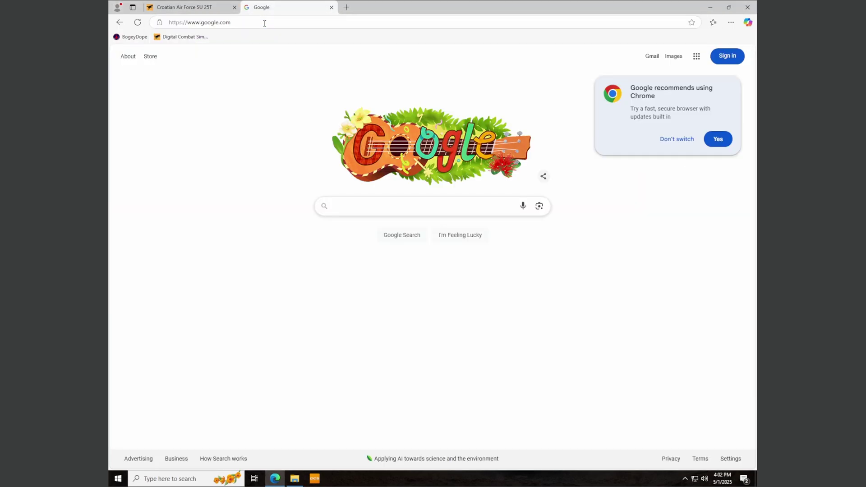
type("7-zi")
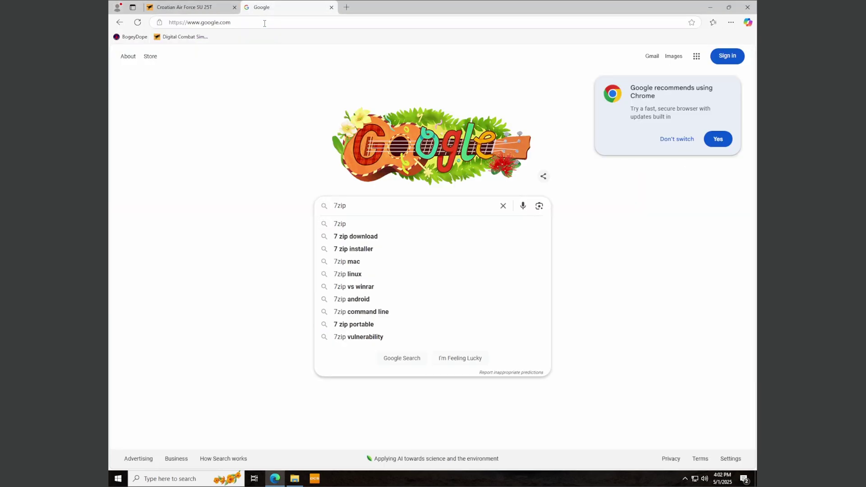
type("p")
key("Return")
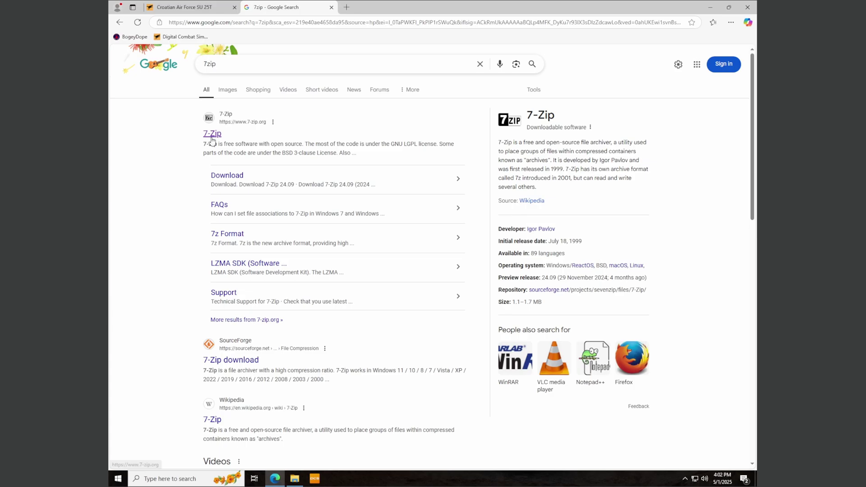
left_click(210, 137)
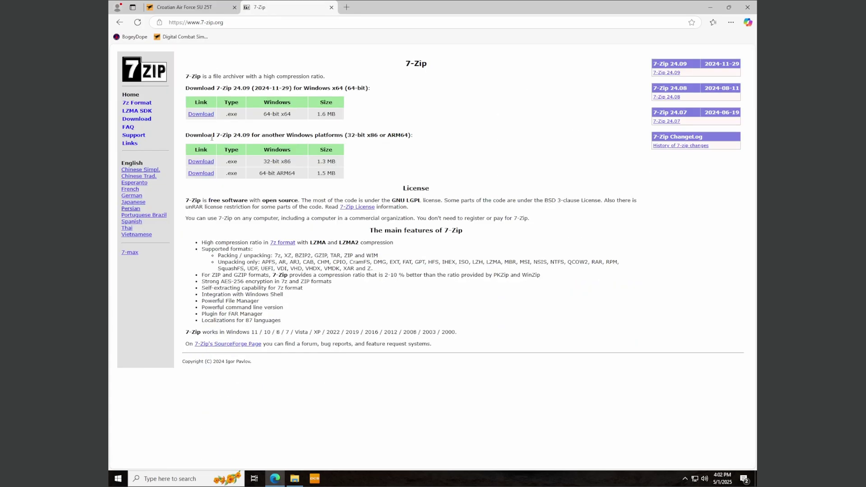
Download the 64-bit 7-Zip 24.09 installer, run the install, and close setup
left_click(203, 116)
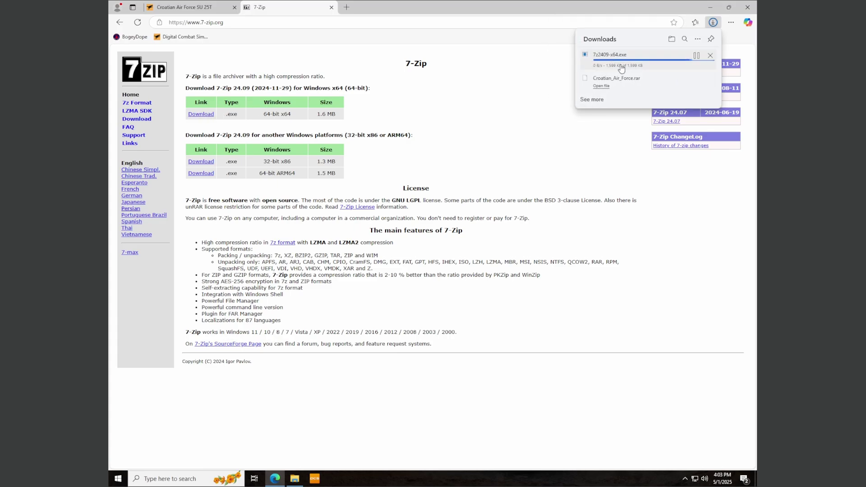
left_click(603, 64)
left_click(425, 267)
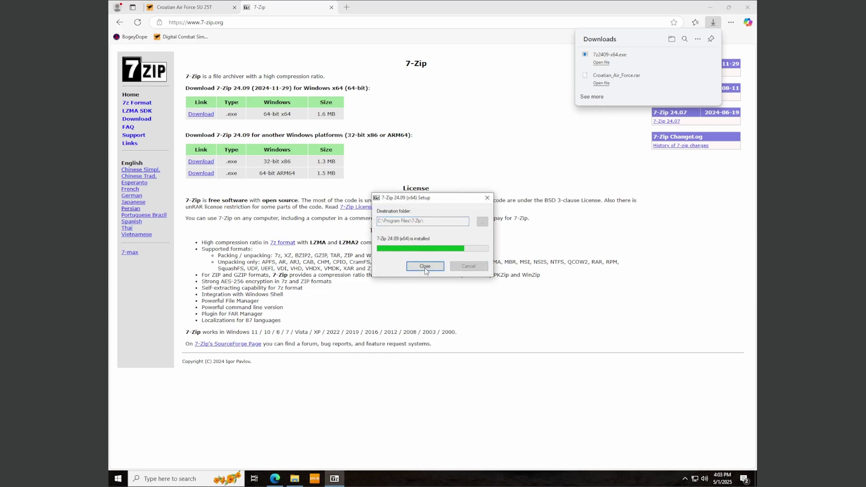
left_click(425, 266)
left_click(452, 175)
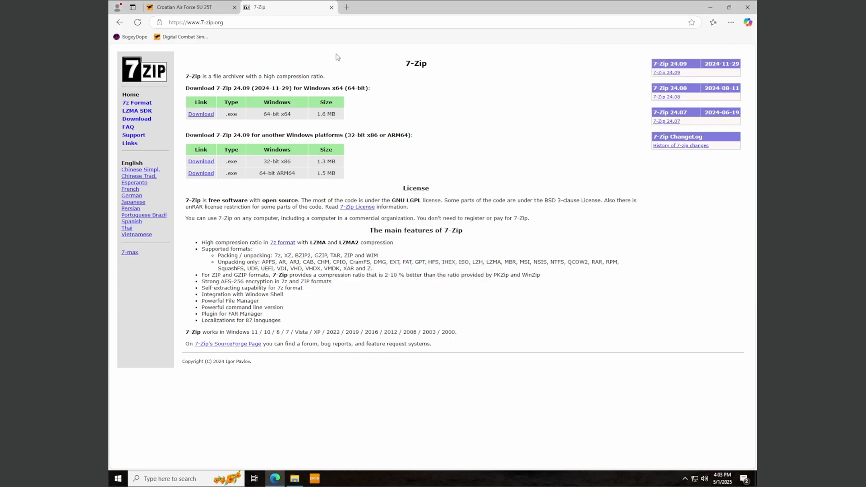
Extract Croatian_Air_Force.rar with 7-Zip into a Croatian_Air_Force folder in Downloads
left_click(710, 8)
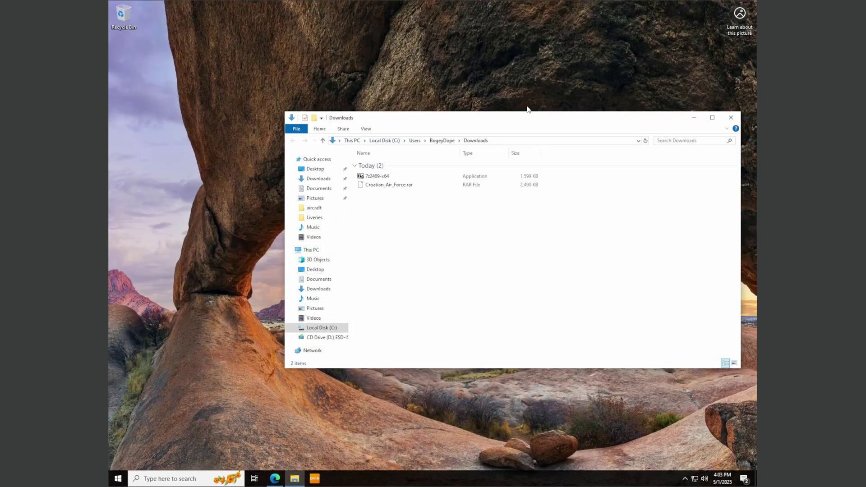
right_click(385, 186)
mouse_move(423, 205)
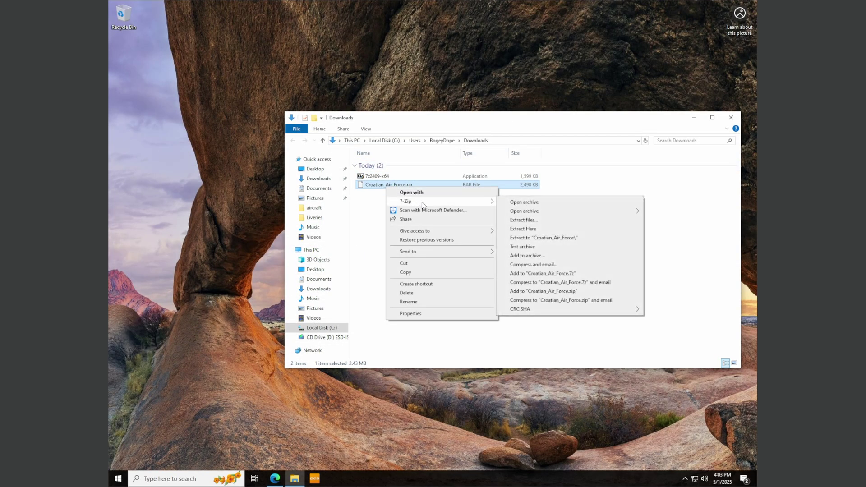
left_click(554, 239)
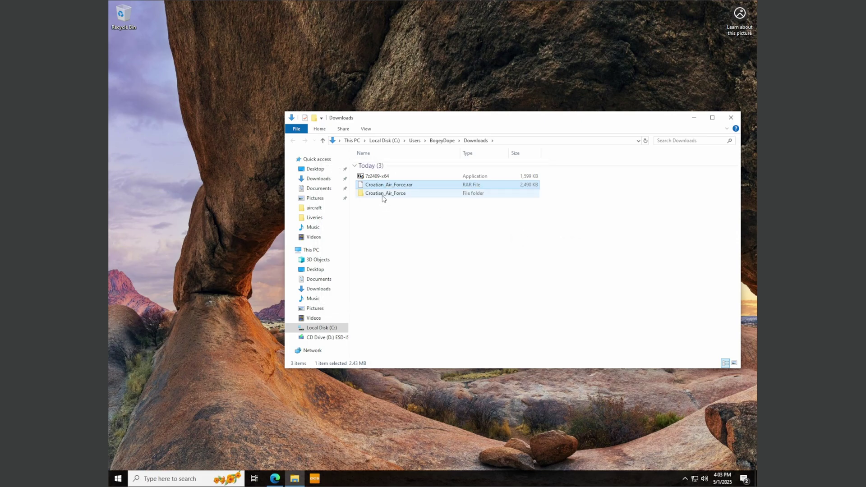
Open the extracted Croatian Air Force livery folder to inspect its 20 files, then return up
left_click(382, 196)
left_click(402, 227)
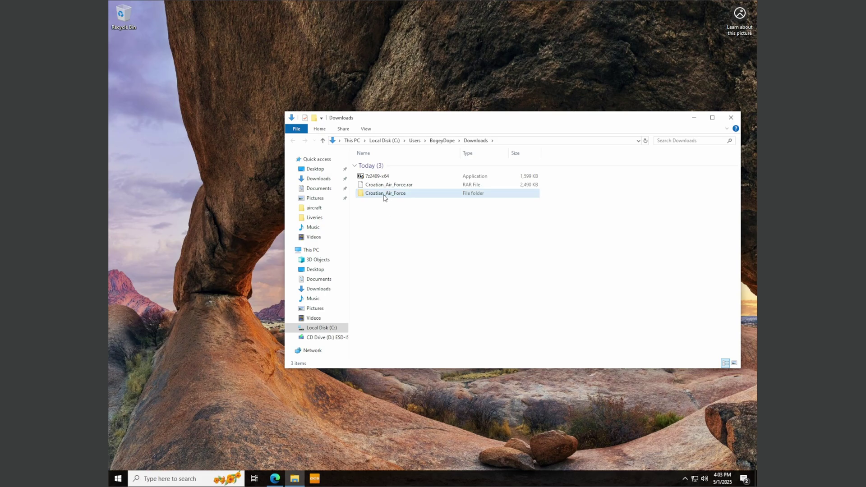
double_click(384, 195)
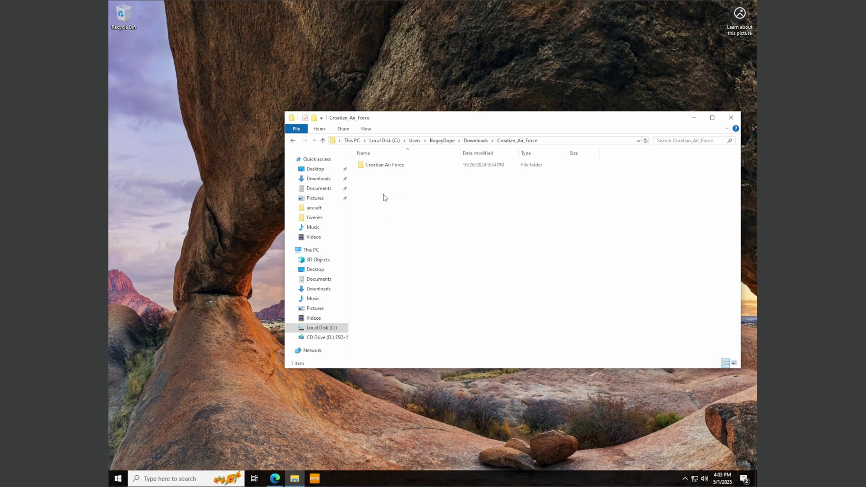
double_click(385, 167)
left_click_drag(721, 322, 356, 154)
left_click(664, 292)
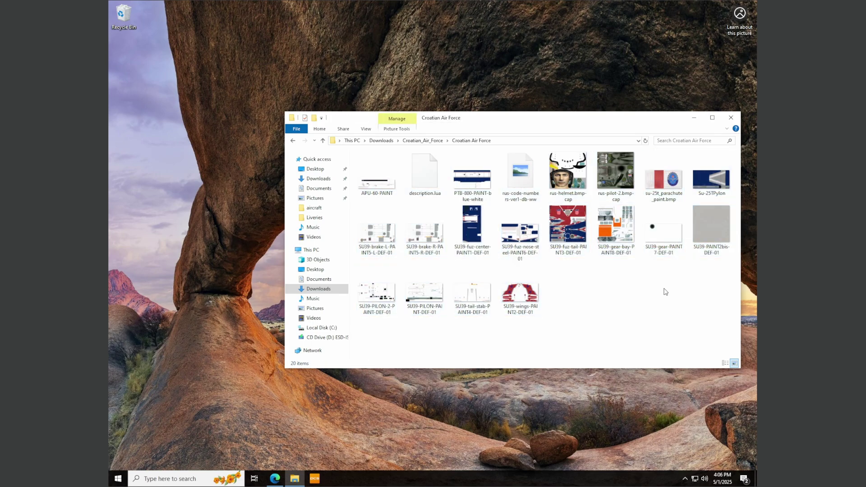
left_click(423, 141)
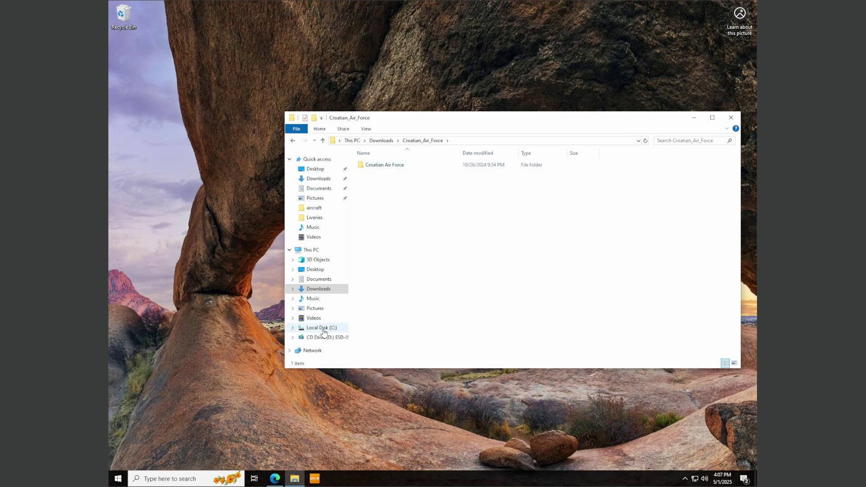
Navigate to C:\Users\user\Saved Games\DCS\Liveries and confirm it is empty
left_click(322, 329)
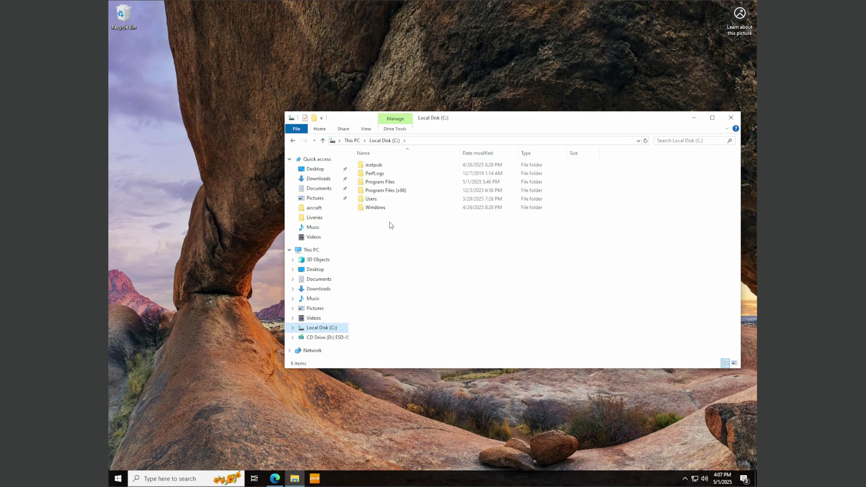
double_click(381, 201)
double_click(390, 165)
double_click(375, 251)
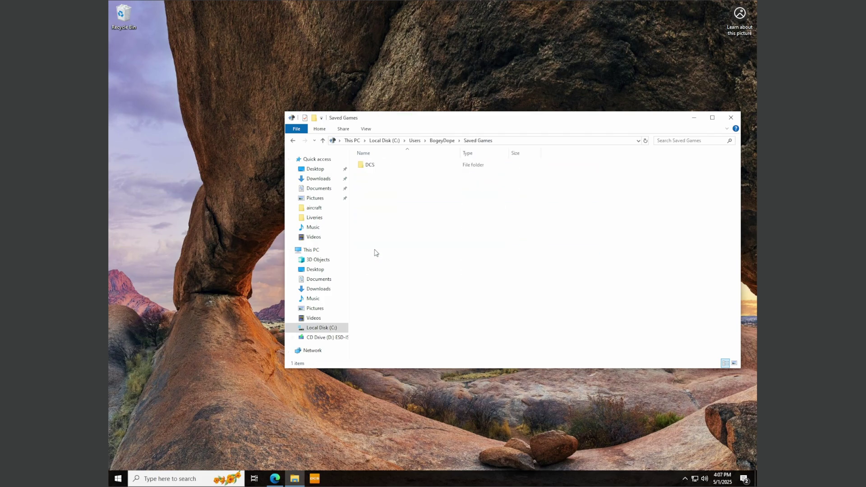
double_click(374, 166)
double_click(375, 218)
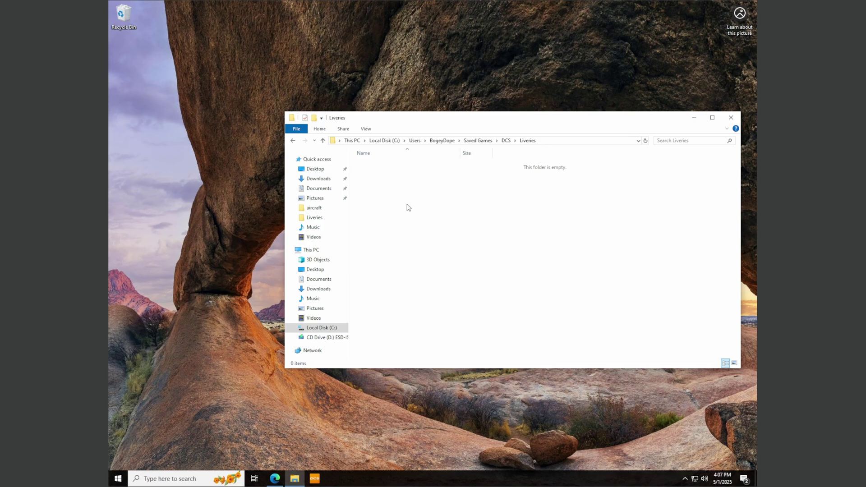
Create a new folder named su25t inside the Liveries folder
right_click(429, 216)
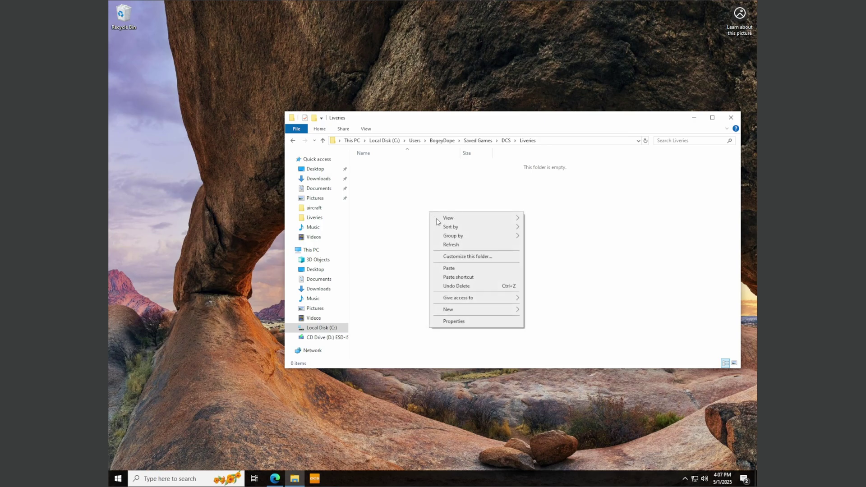
mouse_move(509, 313)
left_click(537, 311)
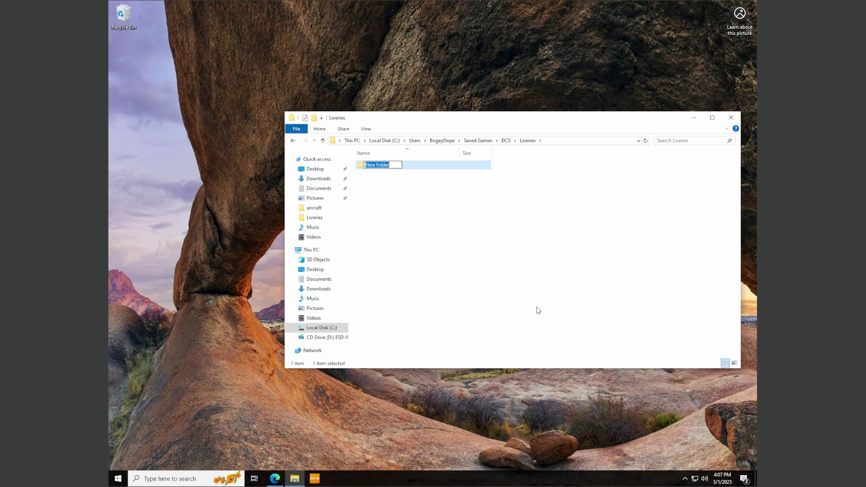
type("su25t")
key("Return")
Rename the su25t folder, keeping its name, then delete it
right_click(367, 167)
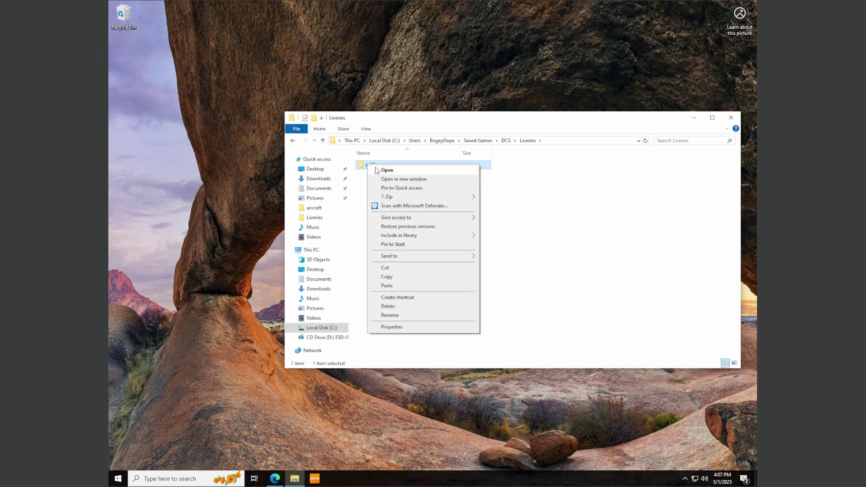
left_click(399, 318)
left_click(410, 302)
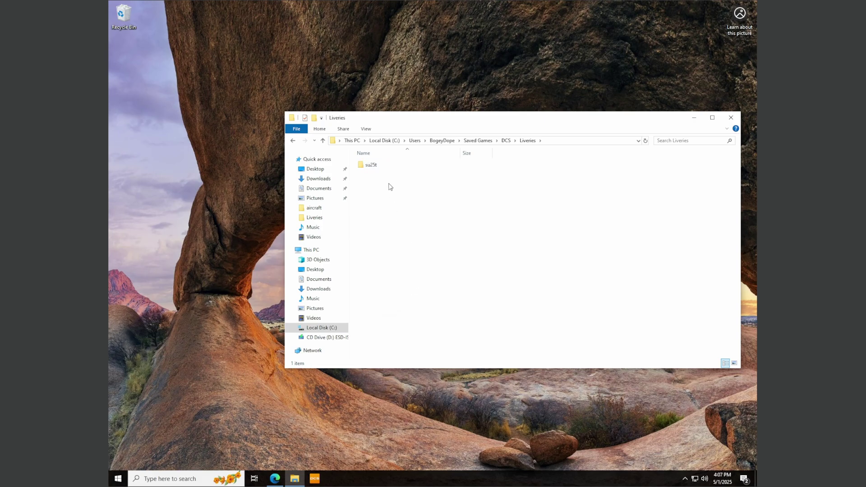
right_click(375, 166)
left_click(397, 306)
Navigate from C: through Program Files, Eagle Dynamics, DCS World and CoreMods to aircraft
left_click(321, 332)
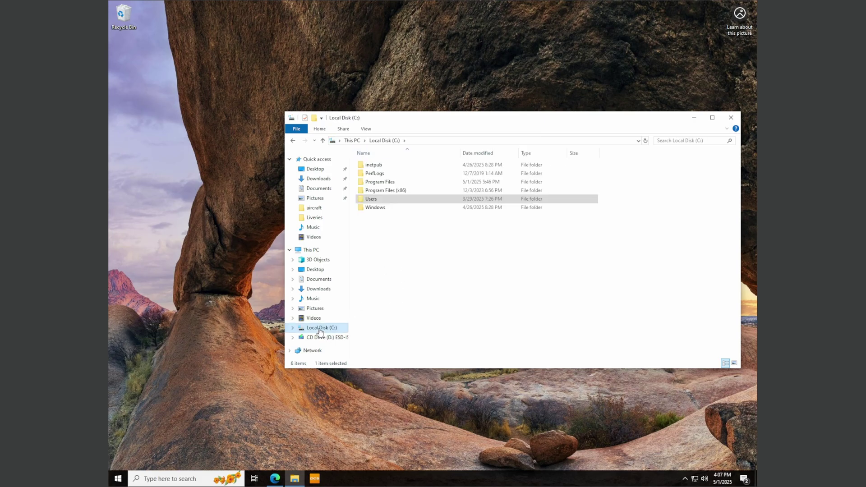
double_click(375, 183)
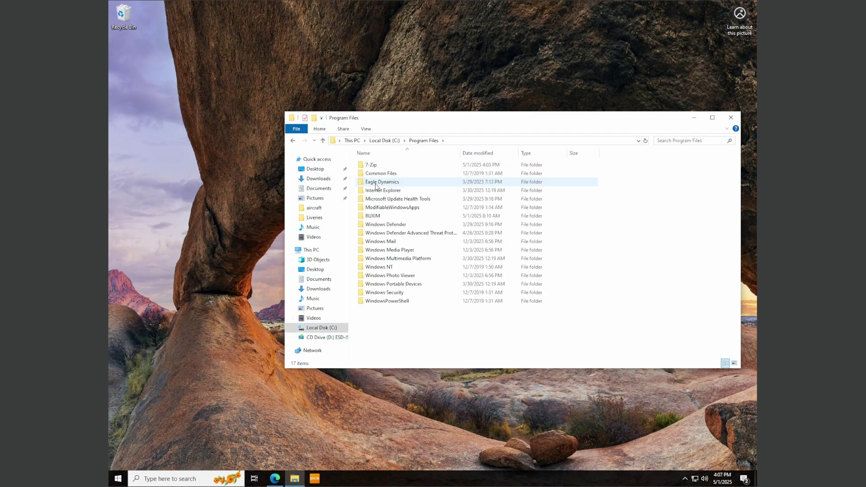
double_click(375, 183)
double_click(379, 165)
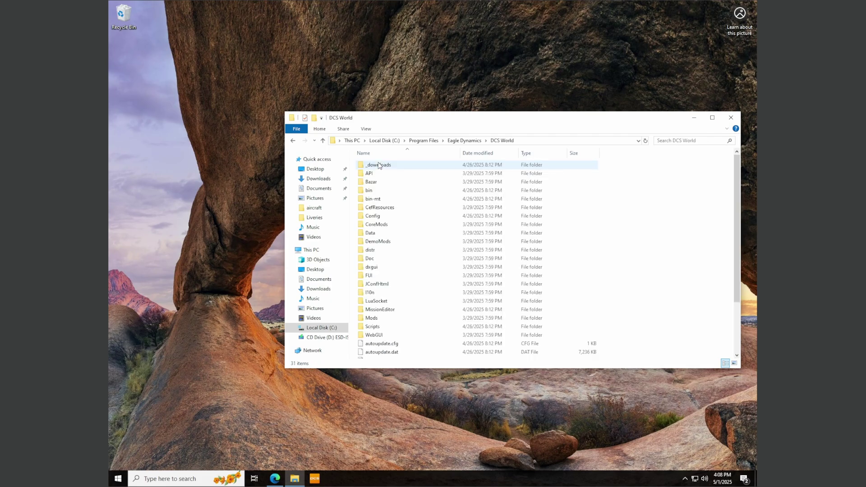
double_click(378, 225)
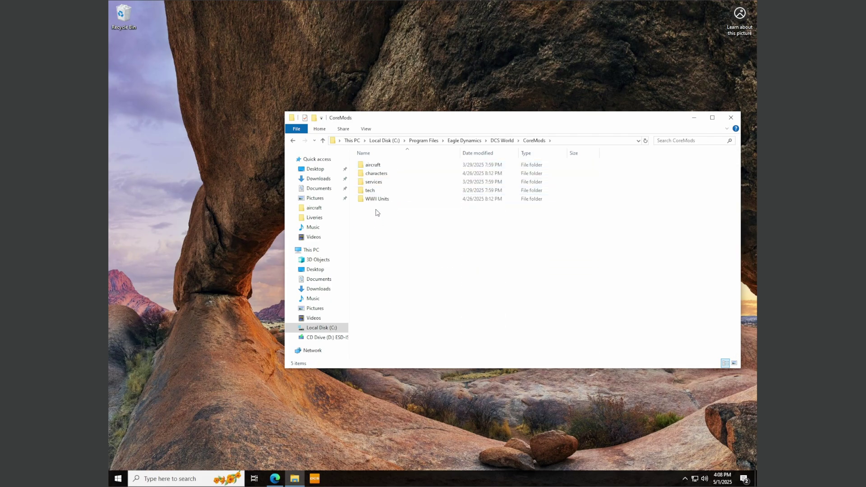
double_click(373, 166)
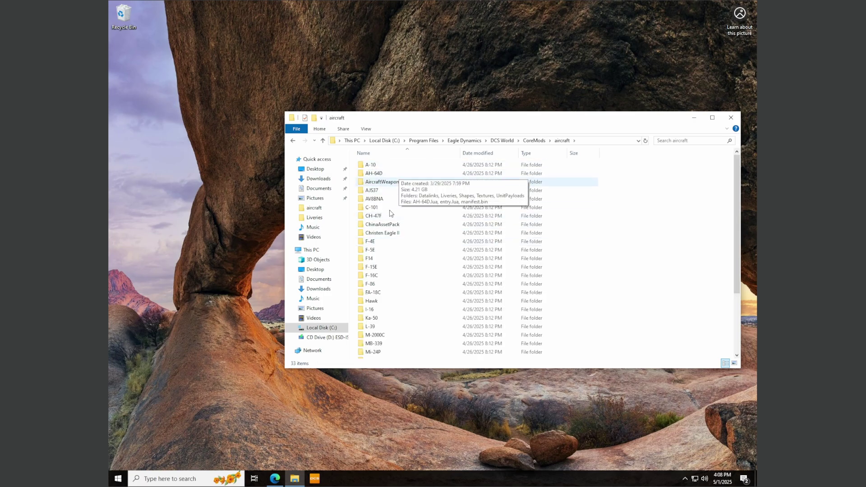
Scroll through the 33 built-in aircraft module folders, including SA342, Su-34 and Yak-52
scroll(419, 224, "down", 4)
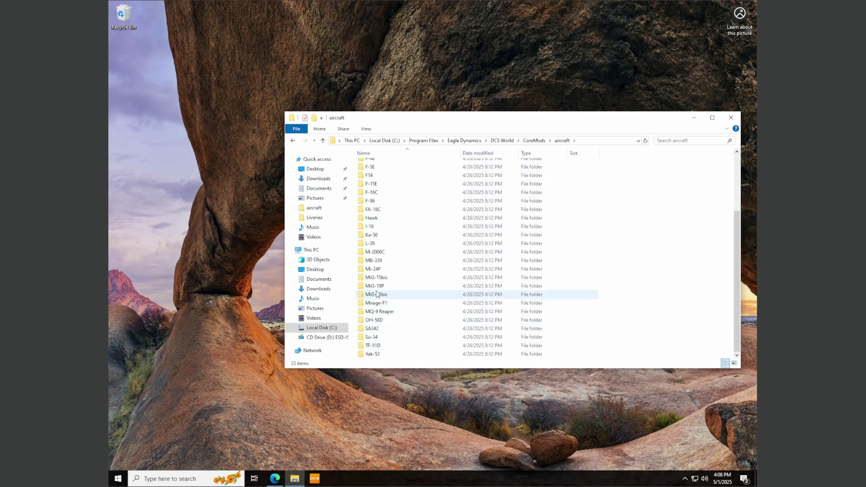
scroll(377, 293, "up", 3)
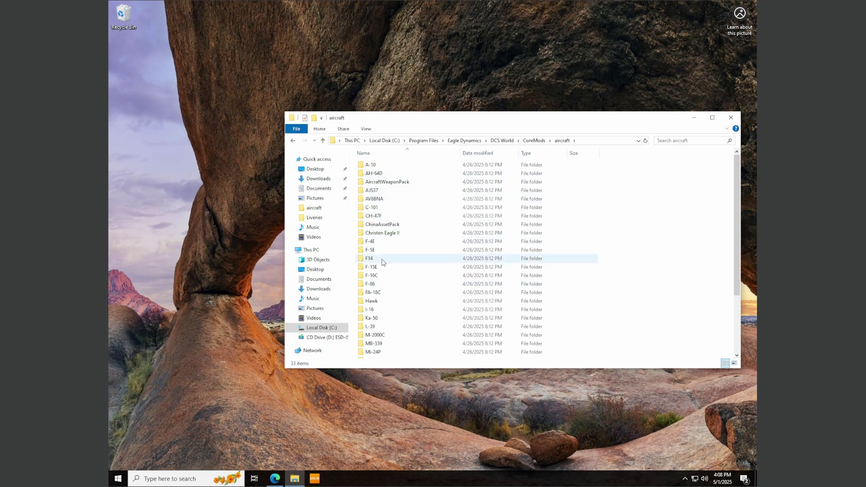
scroll(383, 262, "down", 4)
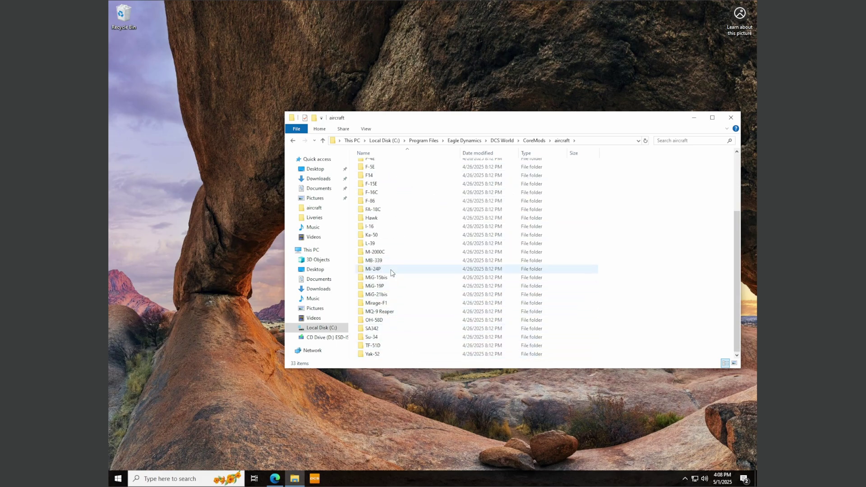
scroll(387, 266, "up", 4)
scroll(390, 213, "down", 3)
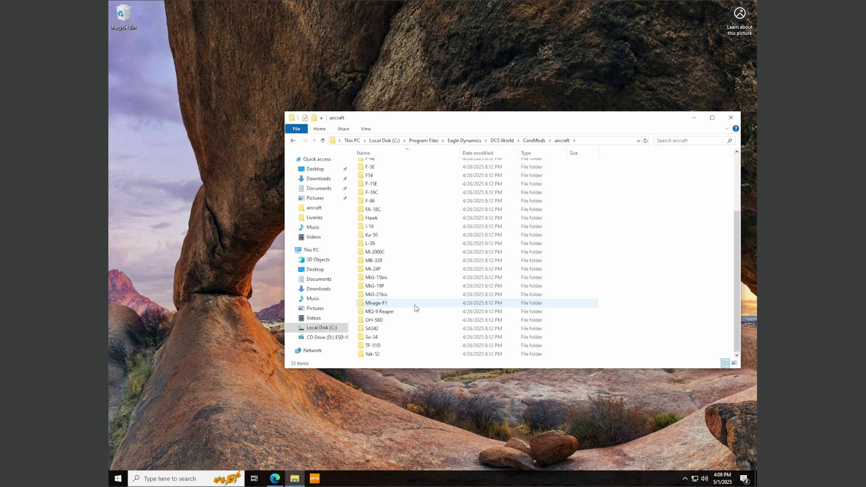
scroll(414, 308, "up", 3)
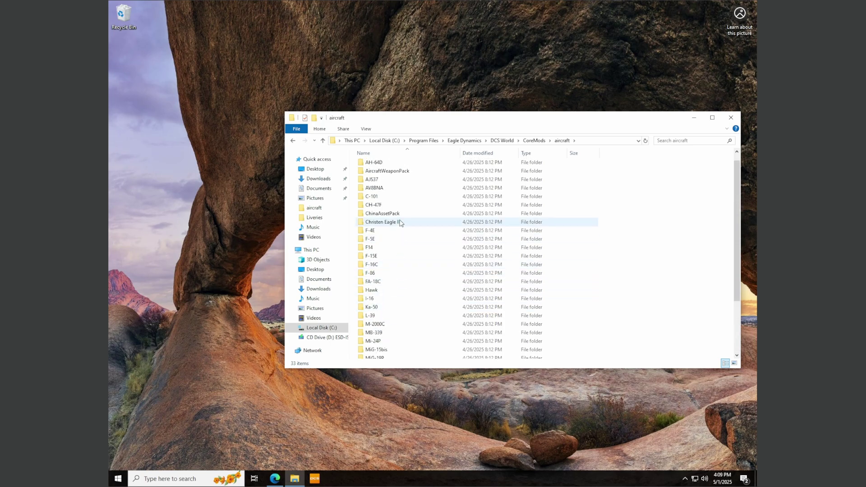
scroll(400, 222, "down", 3)
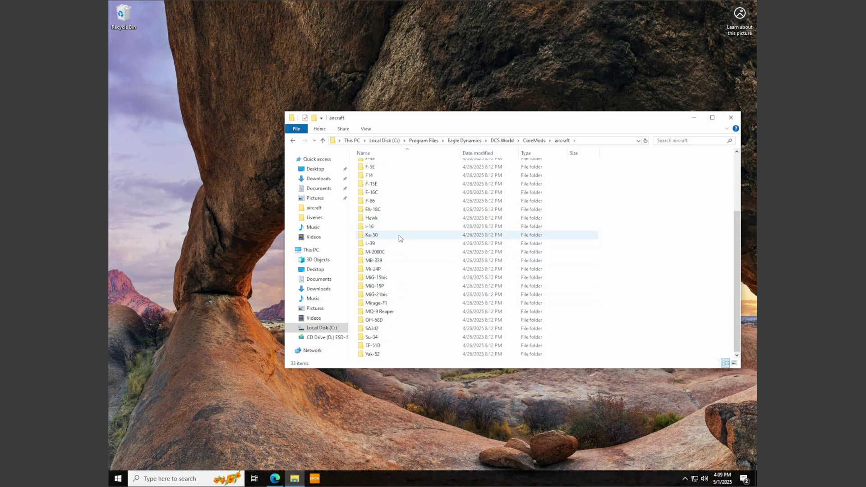
Look up the exact Su-25T folder name in the DCS World Mods\aircraft folder
left_click(534, 140)
left_click(500, 140)
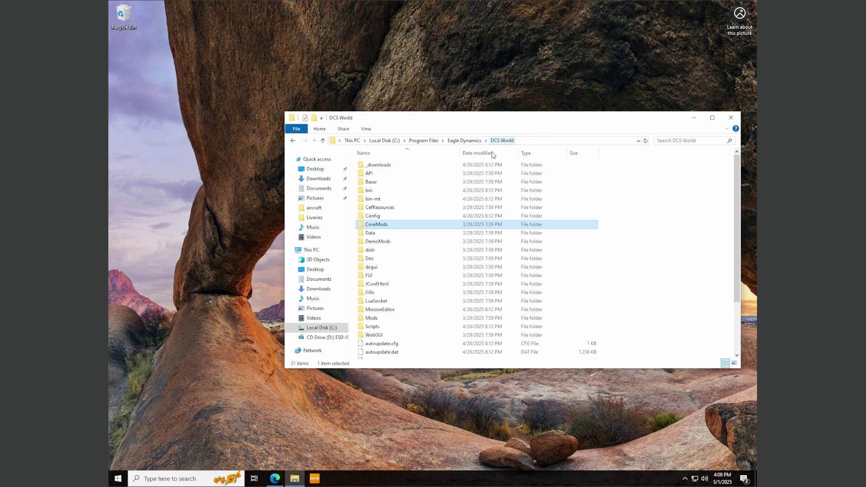
double_click(375, 319)
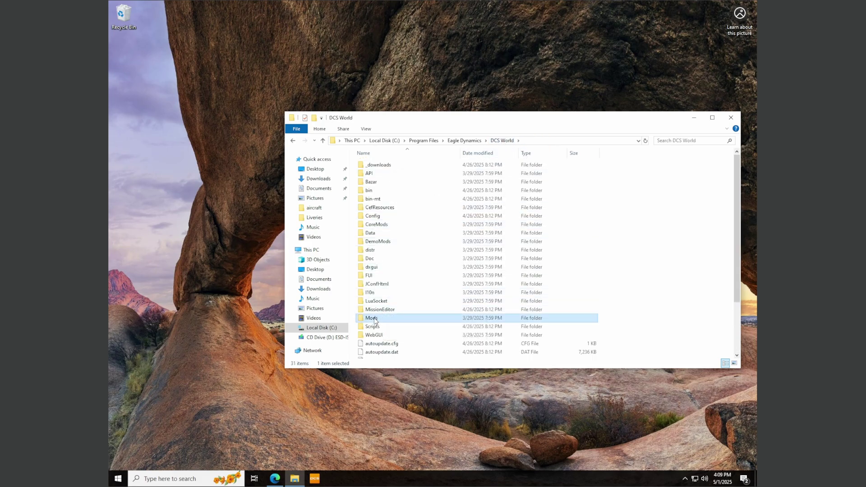
double_click(378, 166)
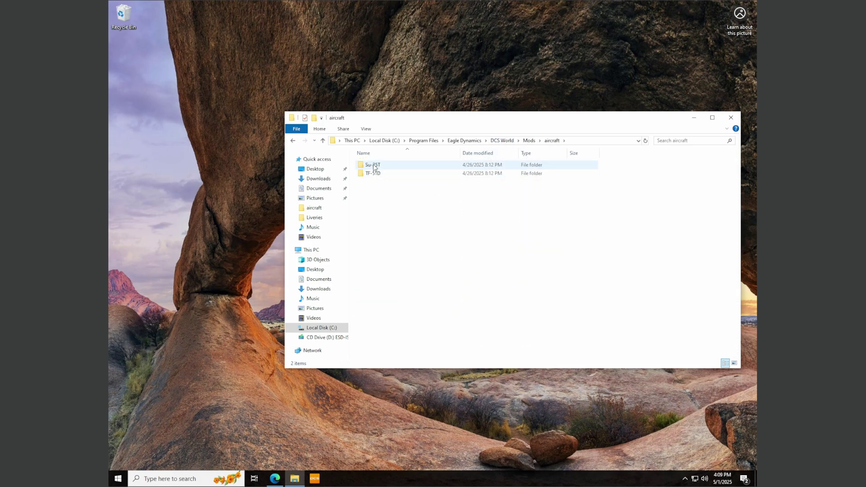
right_click(378, 167)
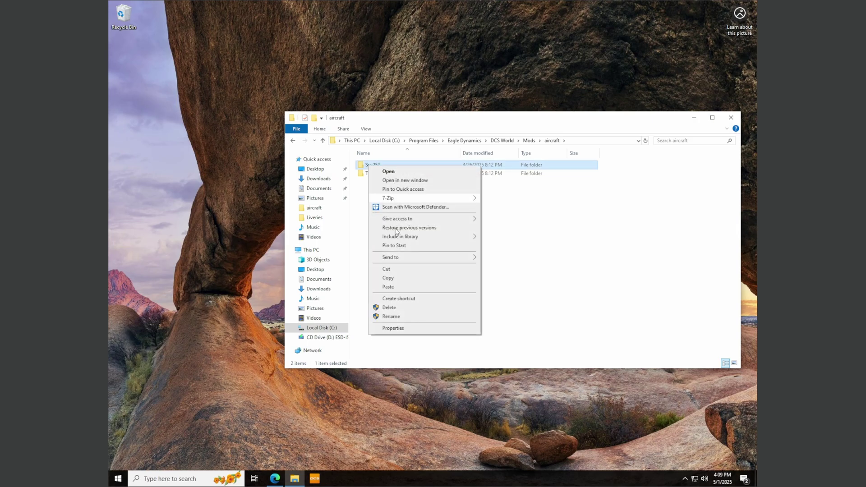
key("Escape")
right_click(374, 169)
left_click(402, 308)
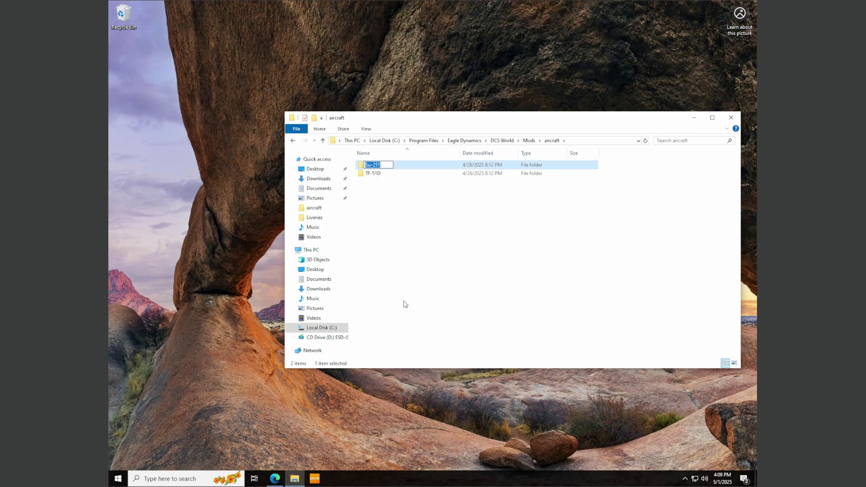
left_click(402, 253)
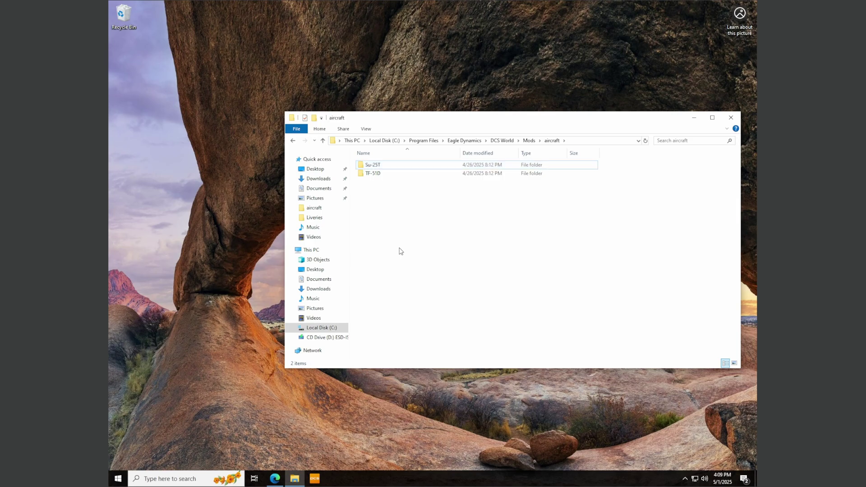
Go to the Liveries folder under the user's Saved Games\DCS
left_click(332, 328)
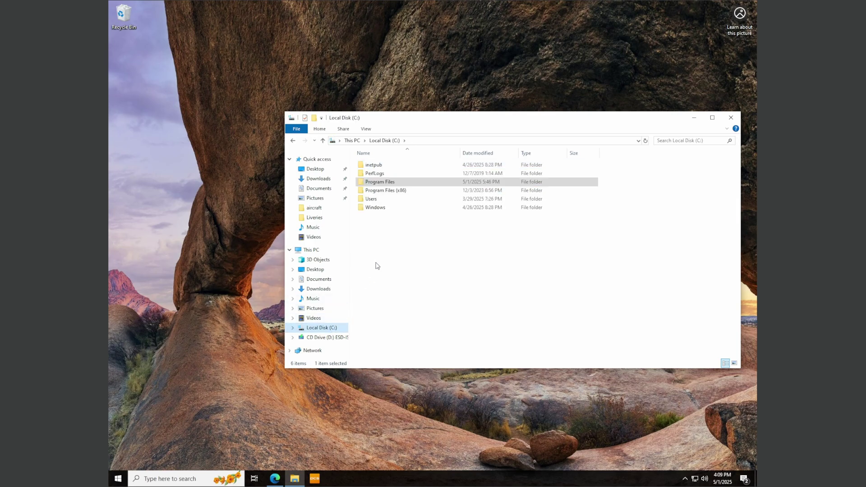
double_click(373, 199)
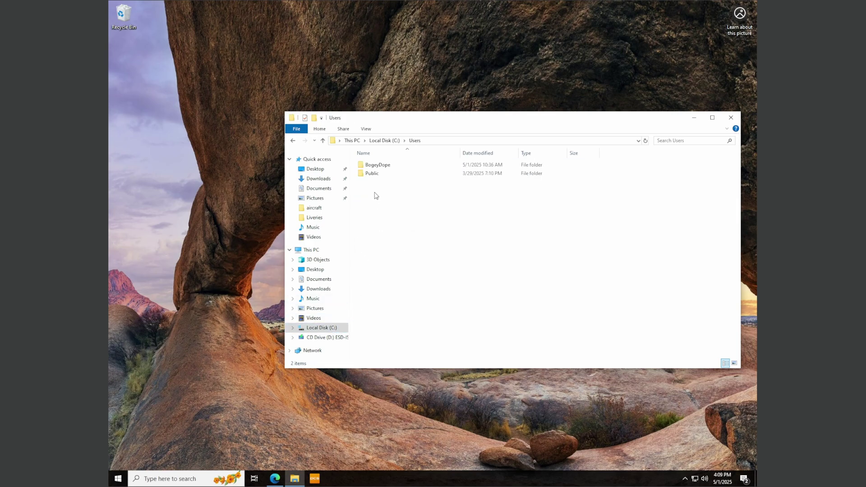
double_click(375, 166)
double_click(379, 249)
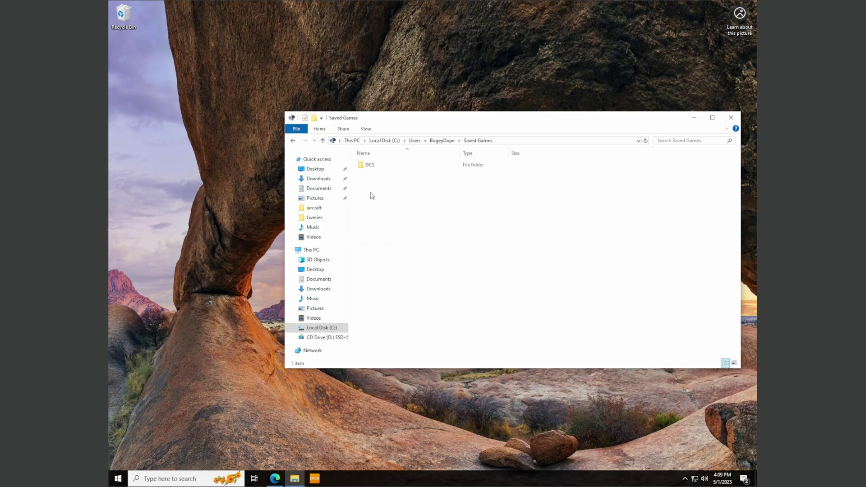
double_click(372, 165)
double_click(373, 216)
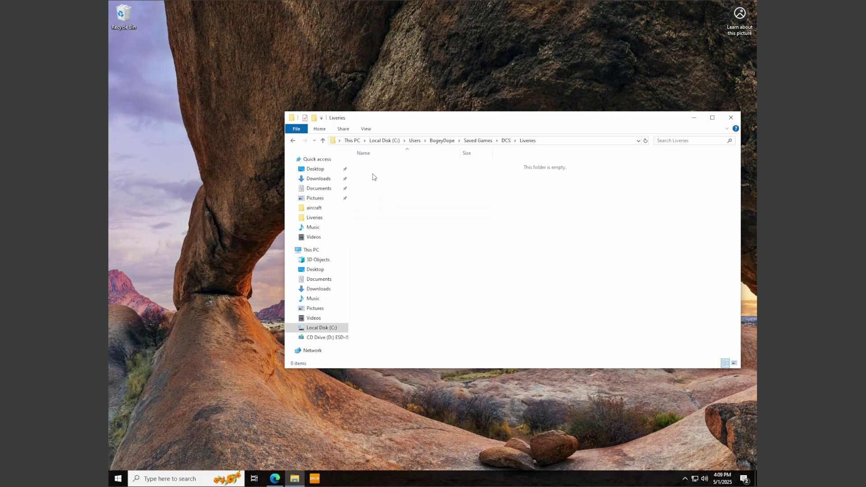
Create a new folder named Su-25T in Liveries and open it
right_click(372, 177)
mouse_move(429, 273)
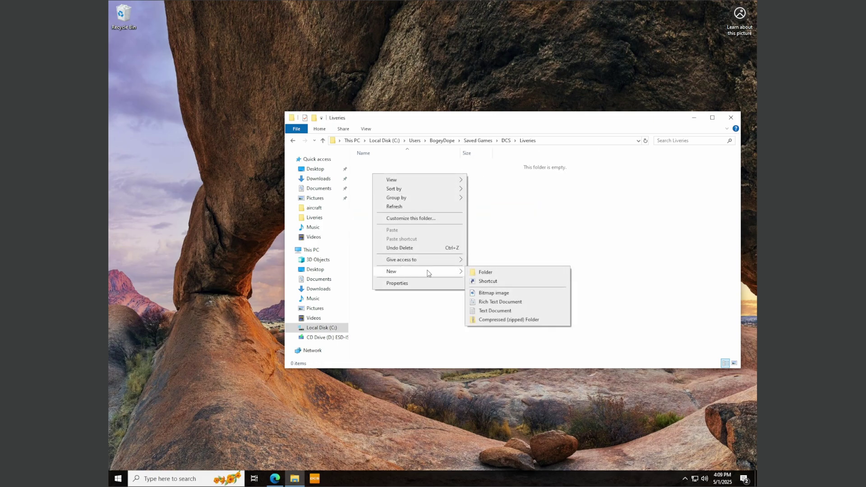
left_click(482, 273)
type("Su-25T")
left_click(449, 249)
double_click(371, 166)
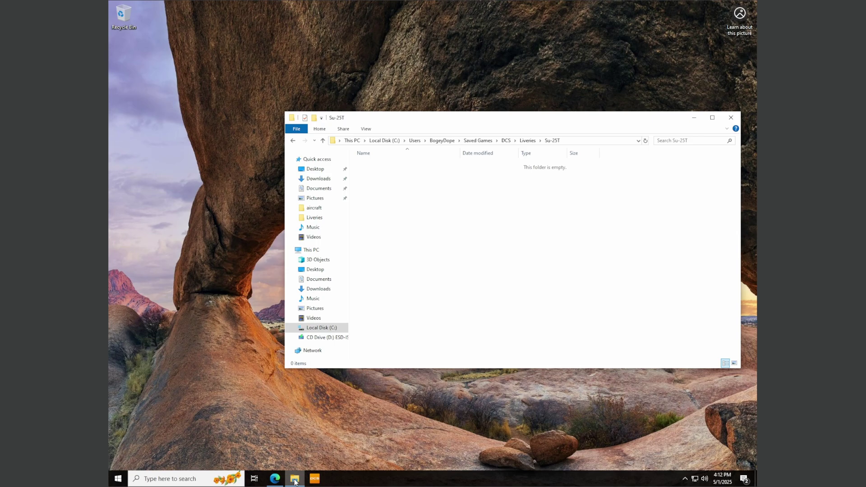
Copy the Croatian Air Force livery folder from Downloads into the Su-25T folder
right_click(295, 480)
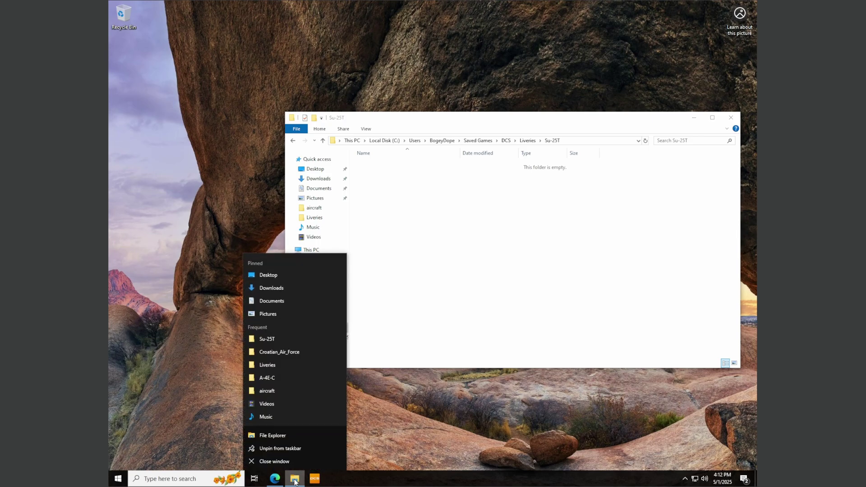
left_click(273, 285)
double_click(271, 257)
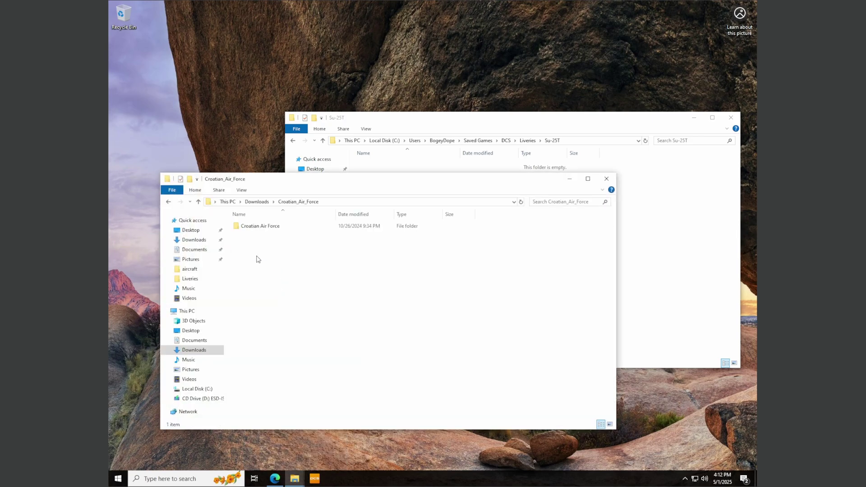
double_click(257, 226)
left_click(307, 202)
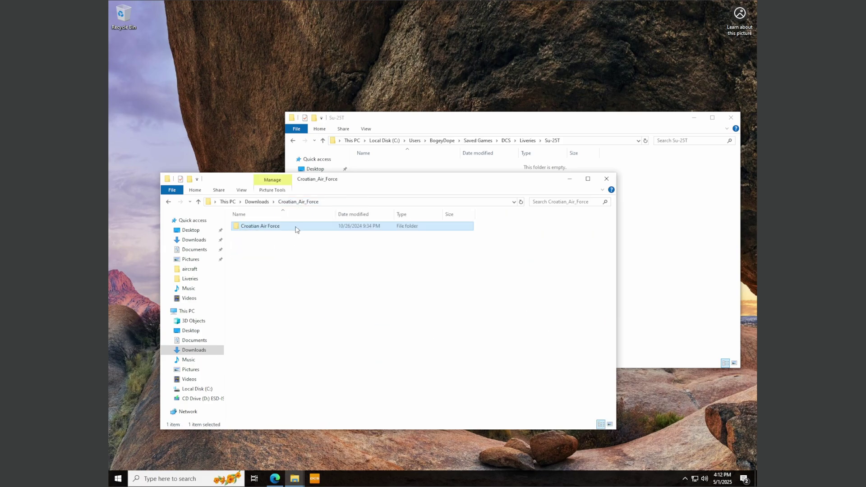
right_click(264, 230)
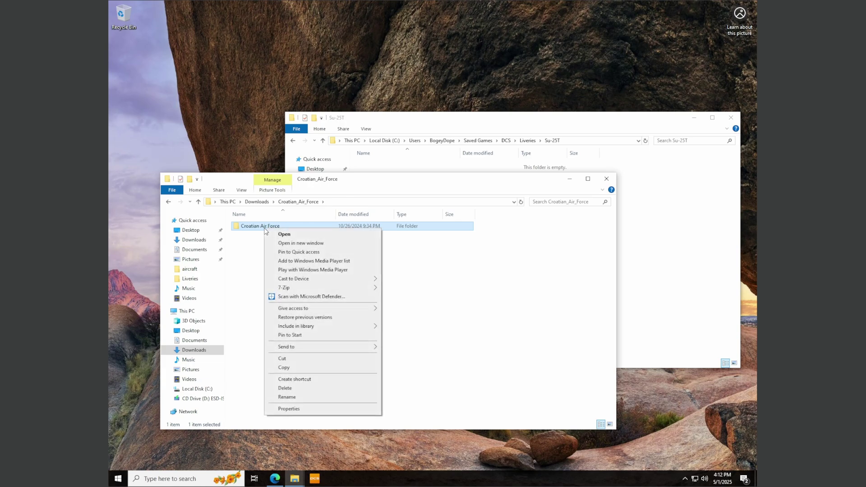
left_click(288, 367)
left_click(663, 236)
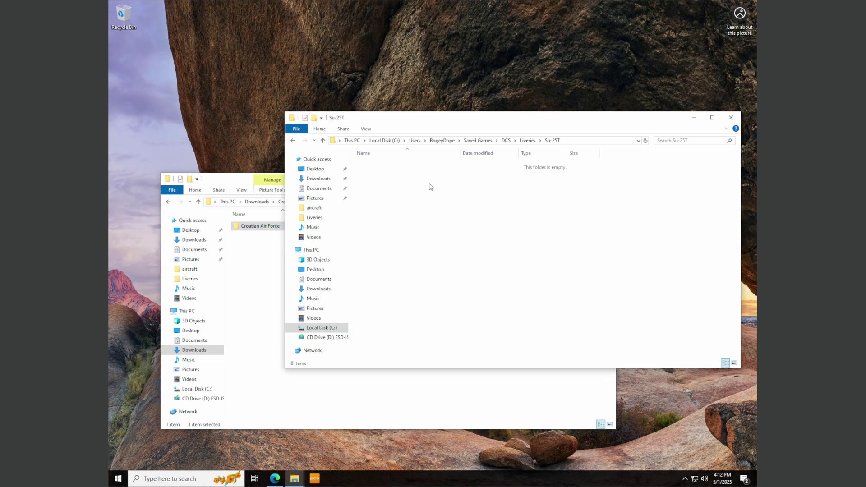
right_click(386, 188)
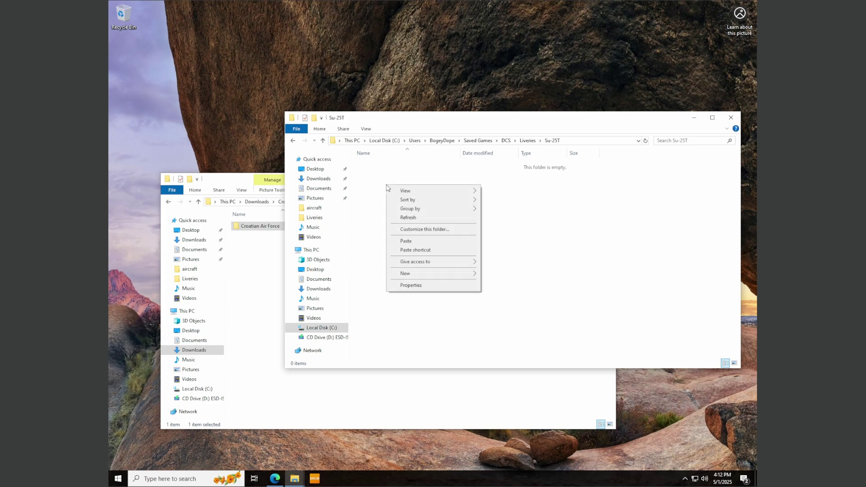
left_click(408, 240)
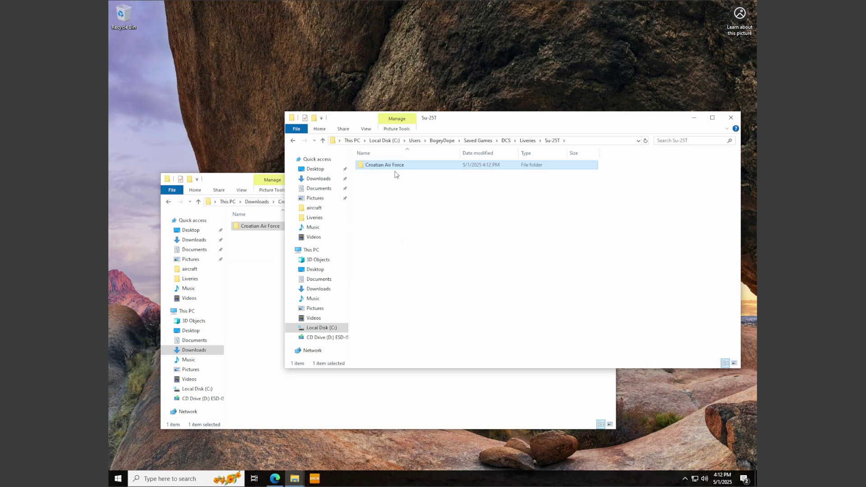
Check the 20 livery files inside Croatian Air Force, then go up to Liveries
double_click(371, 165)
left_click_drag(706, 324, 390, 170)
left_click(628, 280)
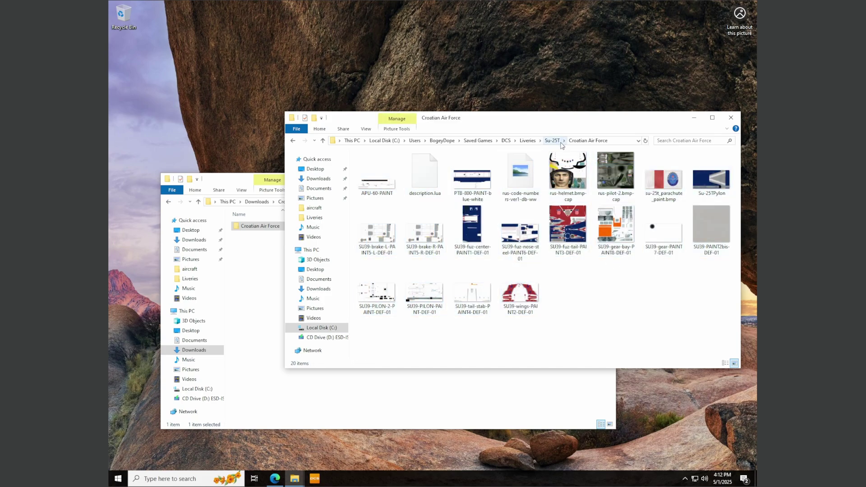
left_click(553, 141)
key("alt+Up")
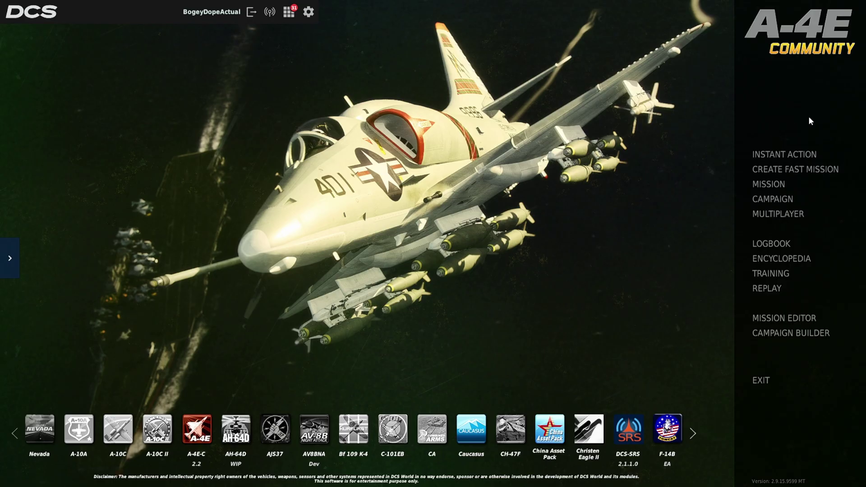
Start a new mission in the Mission Editor and place an airplane group on the map
left_click(777, 317)
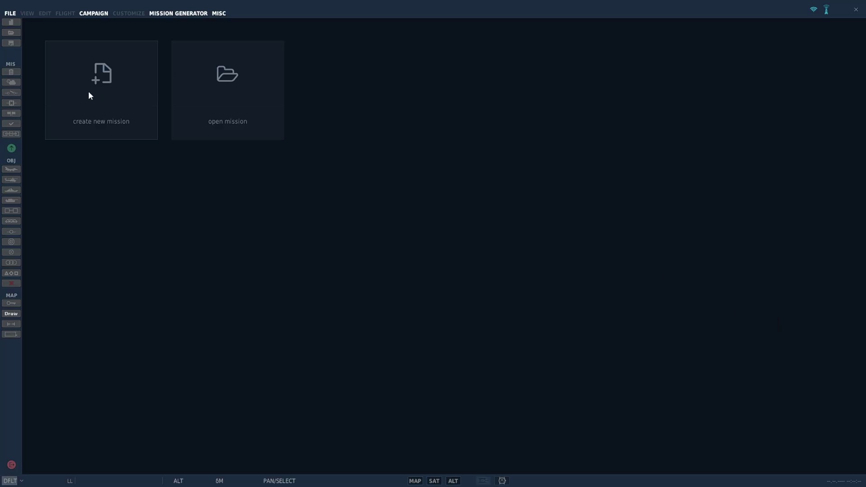
left_click(88, 91)
left_click(610, 370)
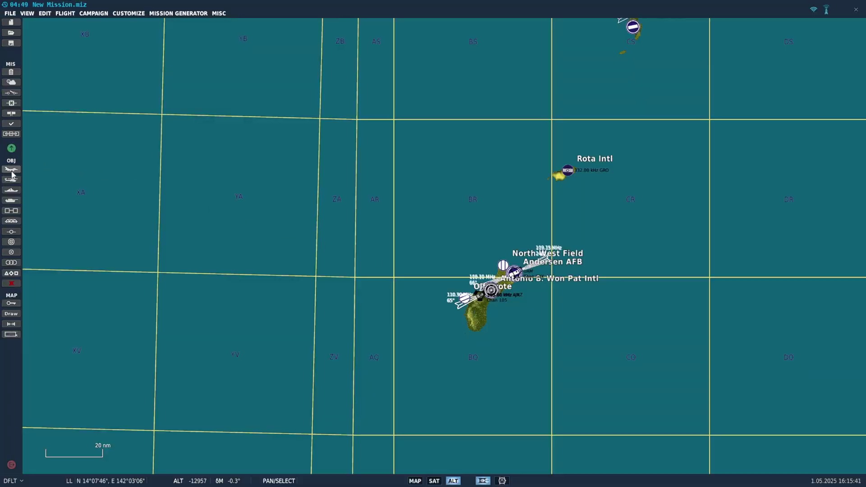
left_click(12, 171)
left_click(431, 194)
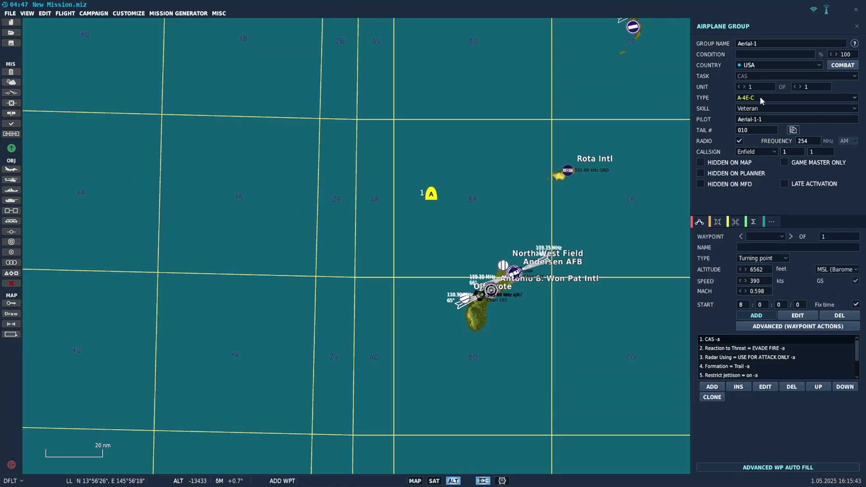
Set the group's country to Combined Joint Task Forces Blue and its type to Su-25T
left_click(767, 64)
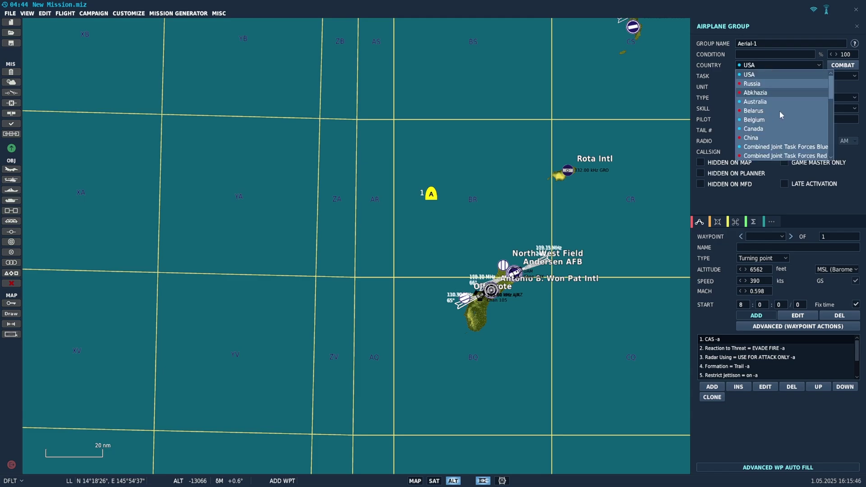
left_click(770, 147)
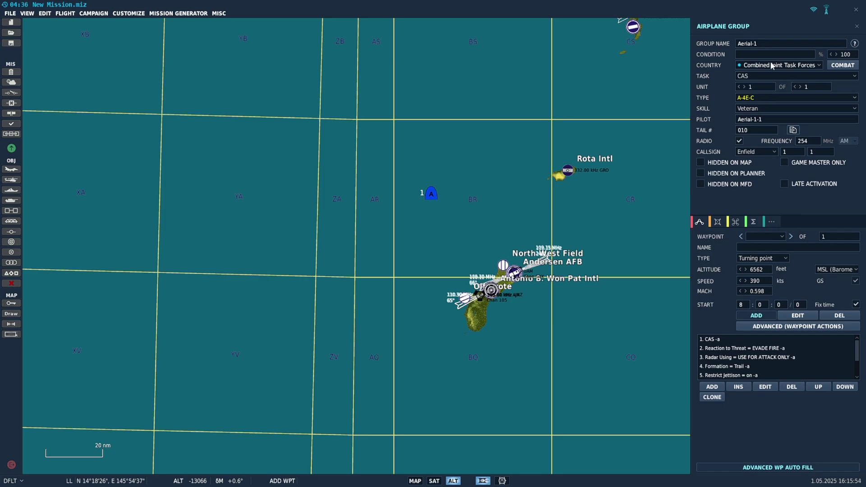
left_click(754, 97)
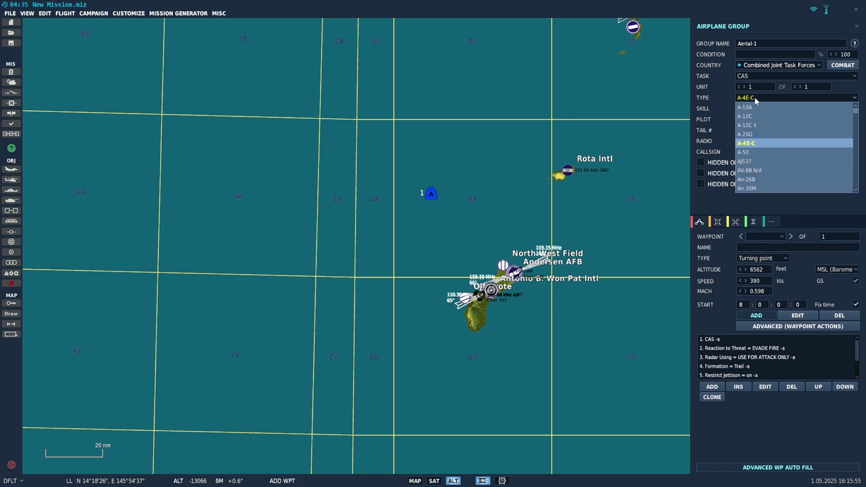
scroll(754, 149, "down", 10)
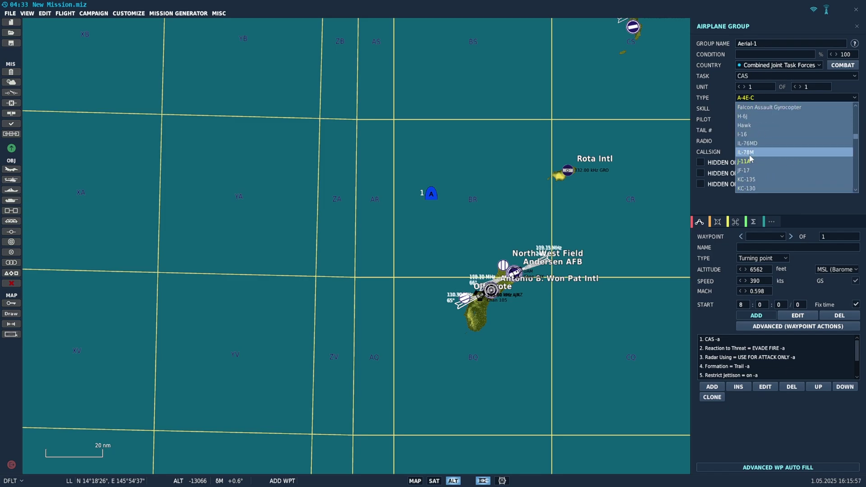
scroll(759, 136, "down", 10)
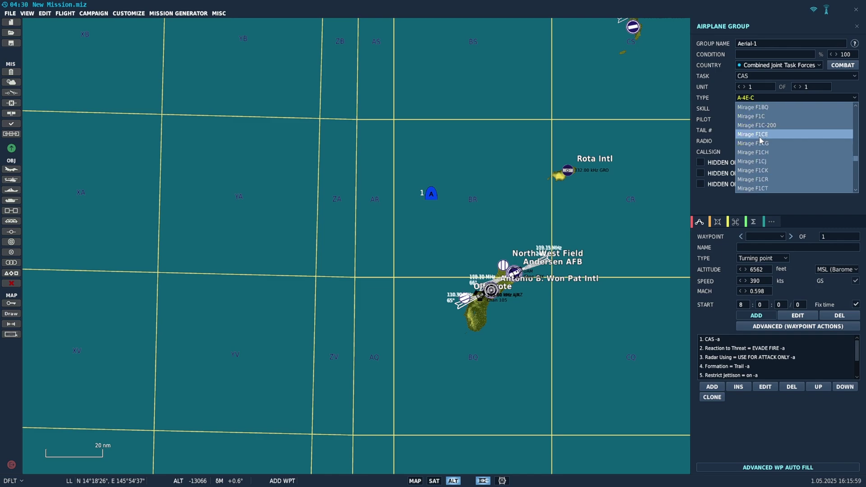
scroll(759, 136, "down", 3)
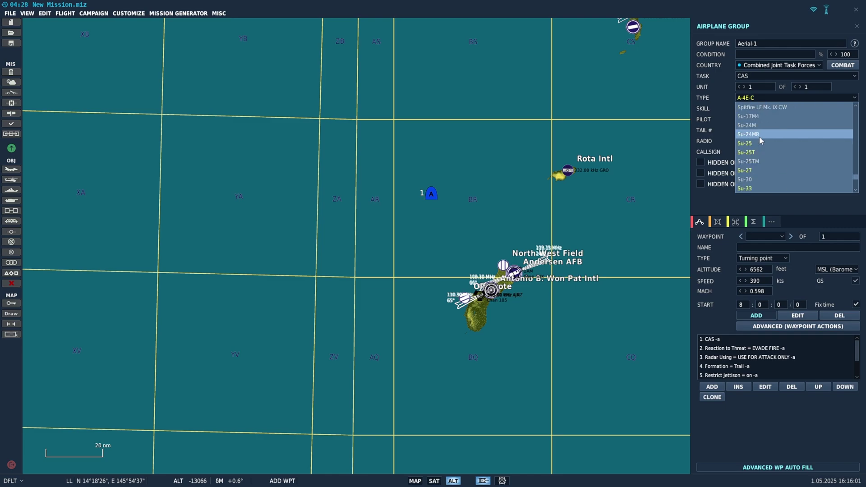
left_click(754, 152)
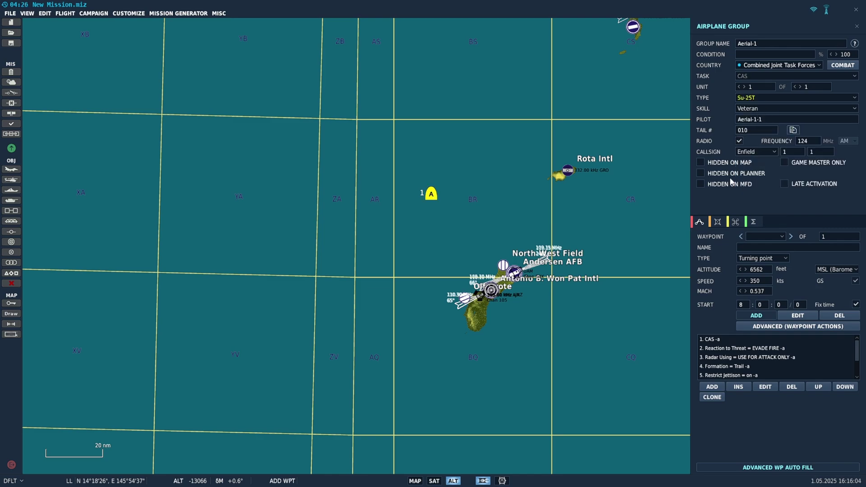
Apply the Croatian Air Force paint scheme to the Su-25T and rotate the preview to inspect it
left_click(718, 222)
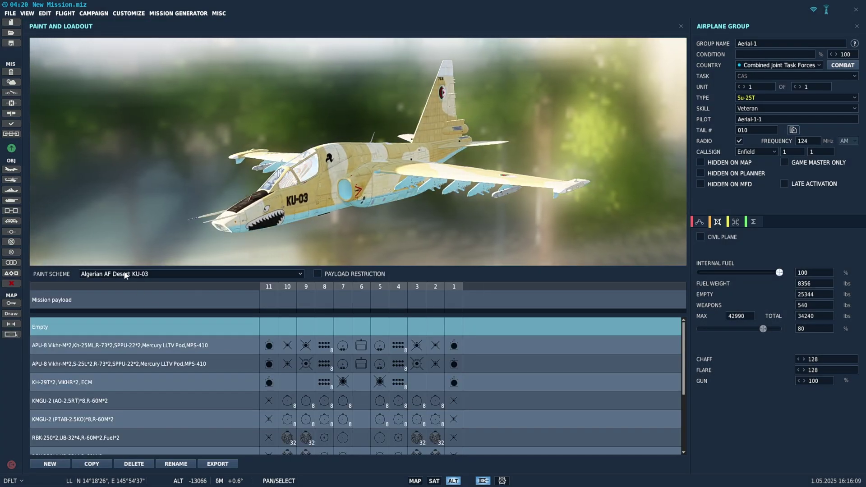
left_click(125, 274)
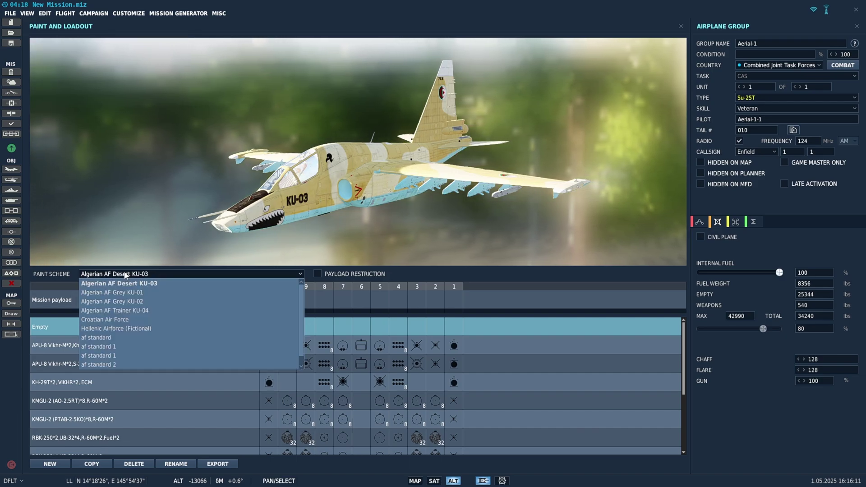
left_click(116, 320)
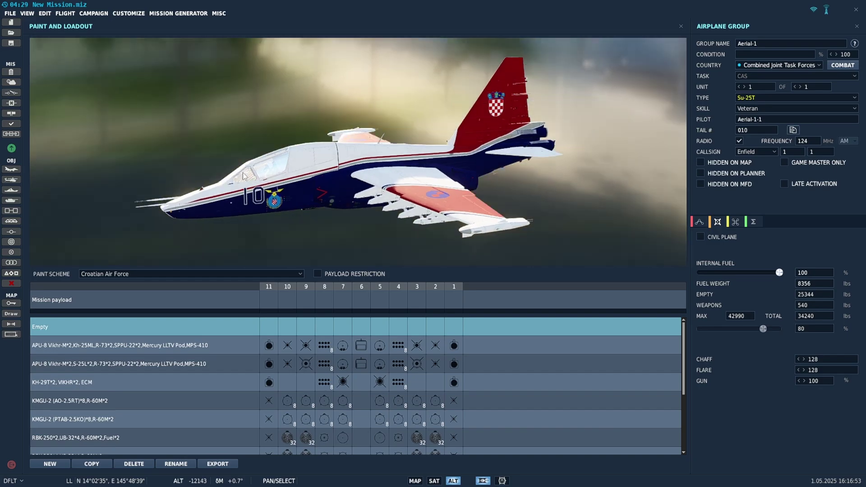
left_click_drag(244, 176, 262, 146)
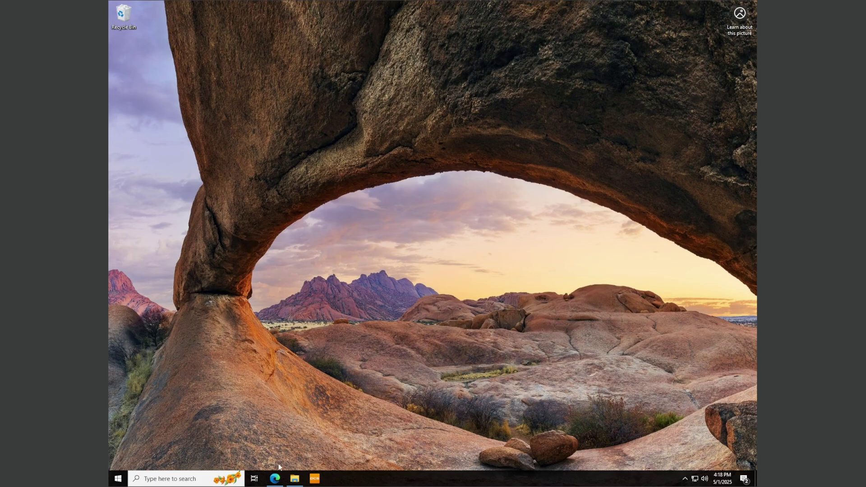
From BogeyDope's DCS Free Liveries page in Edge, download the 18th Fighter Squadron Pre-2008 livery
left_click(275, 477)
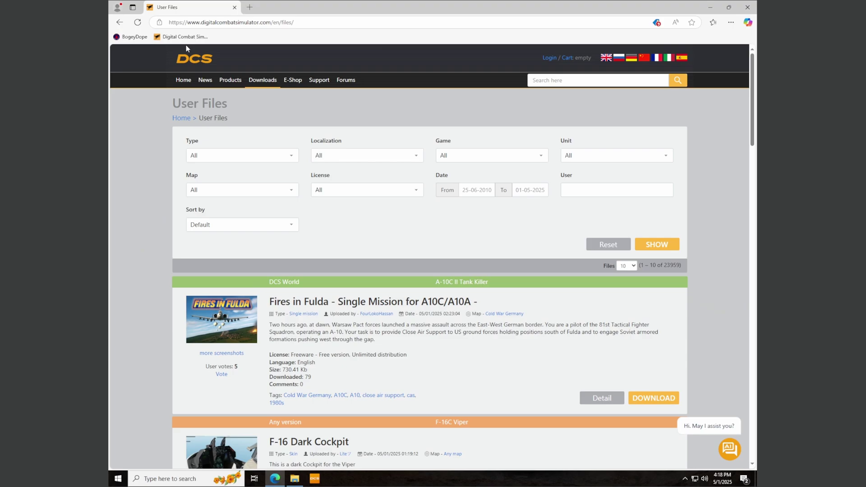
left_click(128, 39)
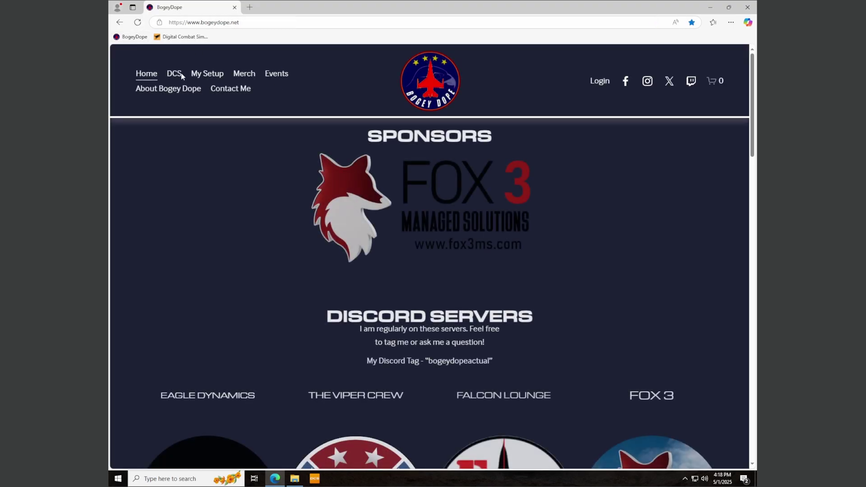
mouse_move(172, 77)
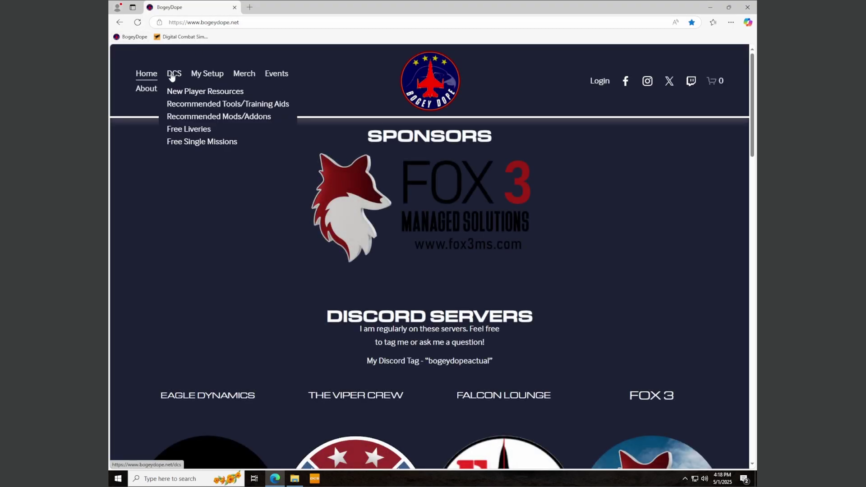
left_click(180, 130)
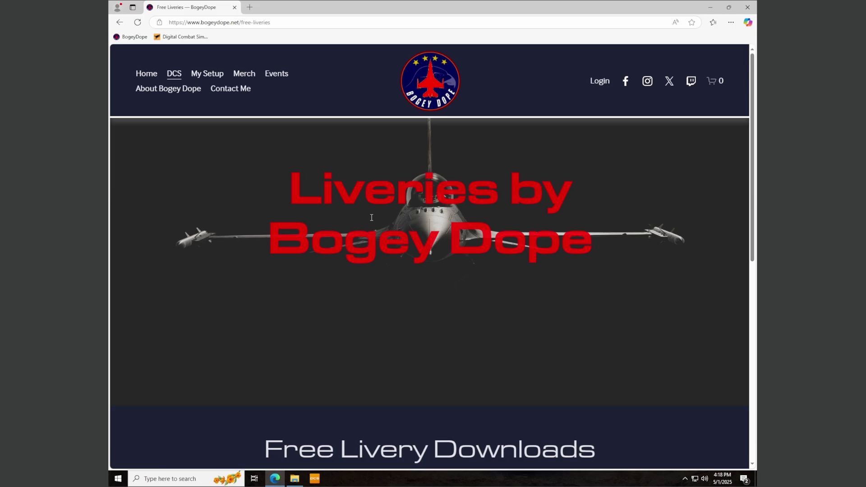
scroll(371, 220, "down", 5)
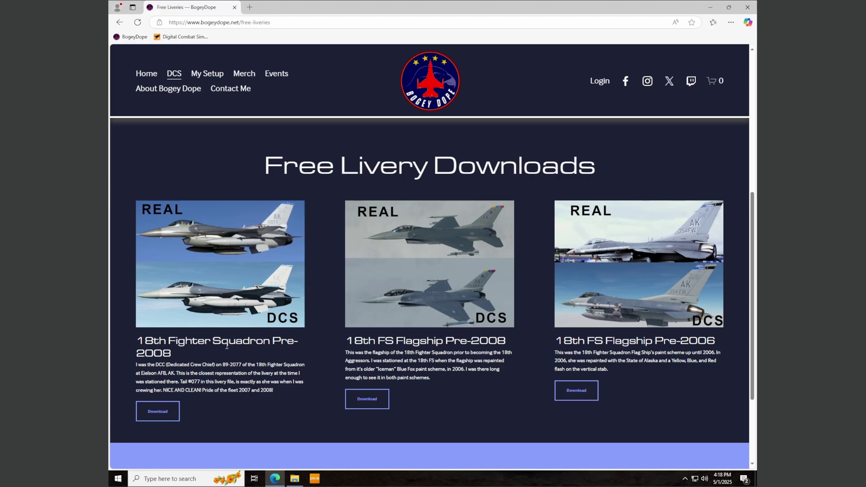
left_click(166, 412)
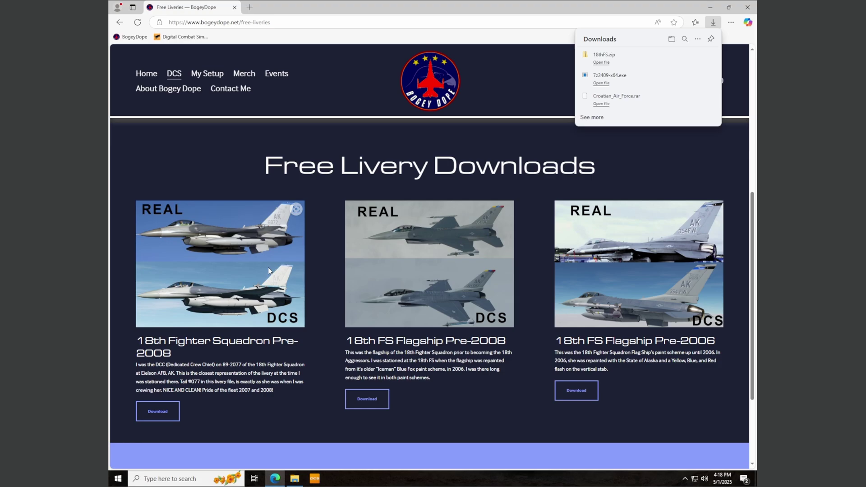
mouse_move(699, 58)
Extract all files from 18thFS.zip in the Downloads folder
left_click(697, 57)
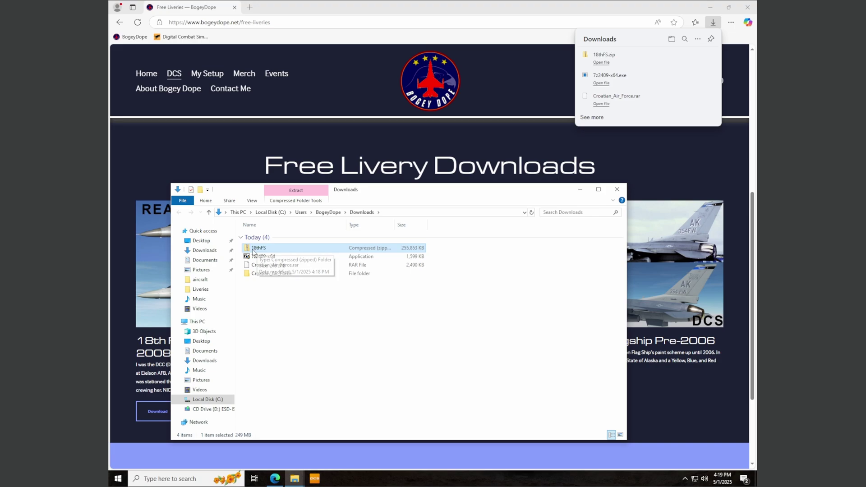
right_click(264, 249)
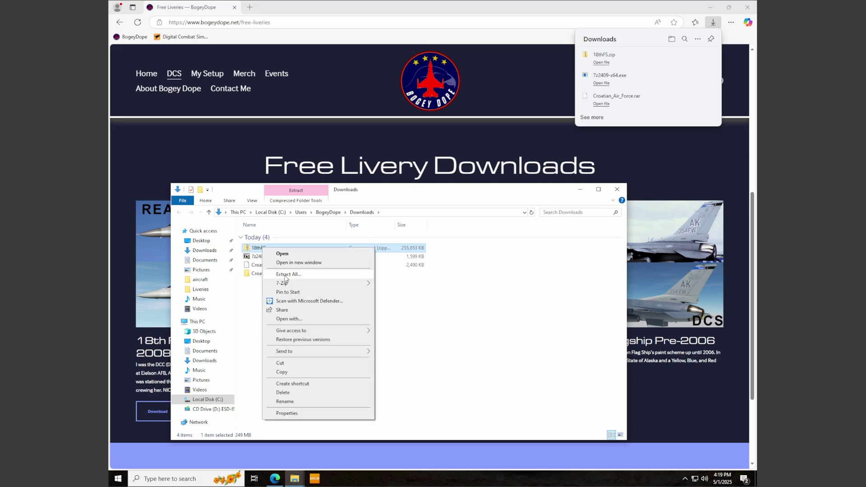
left_click(285, 275)
left_click(503, 317)
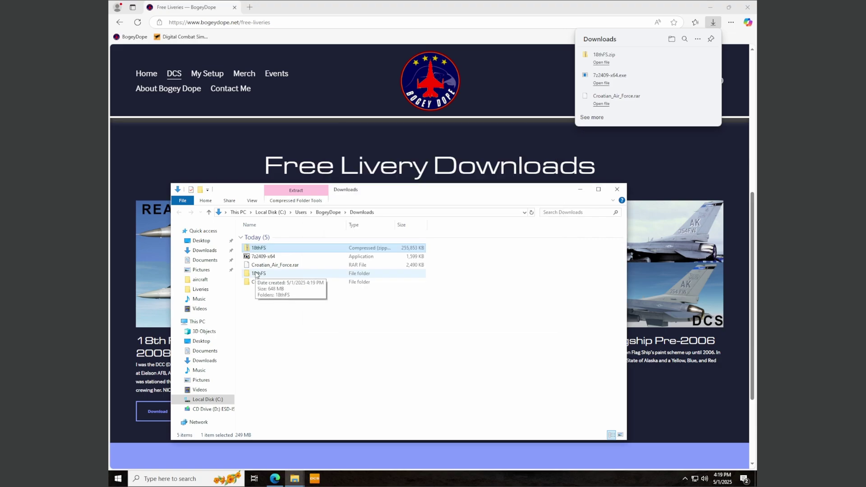
Open the inner 18thFS folder and scroll through its 50 F-16 livery files
double_click(256, 274)
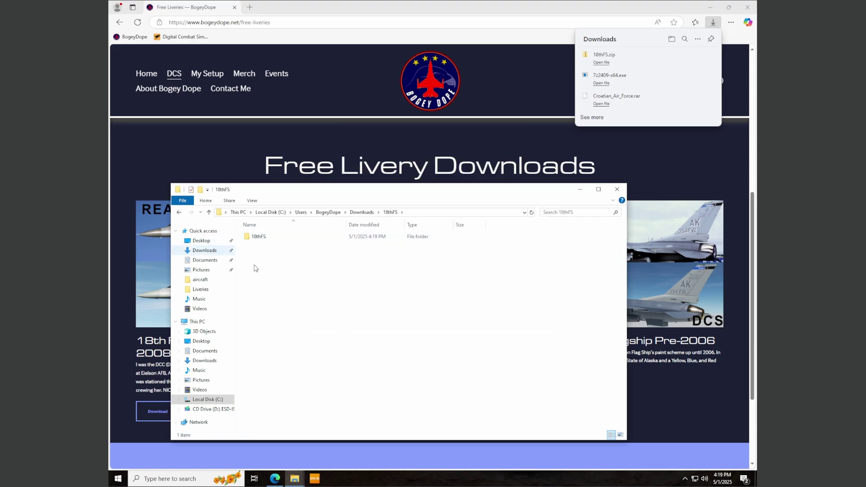
double_click(255, 238)
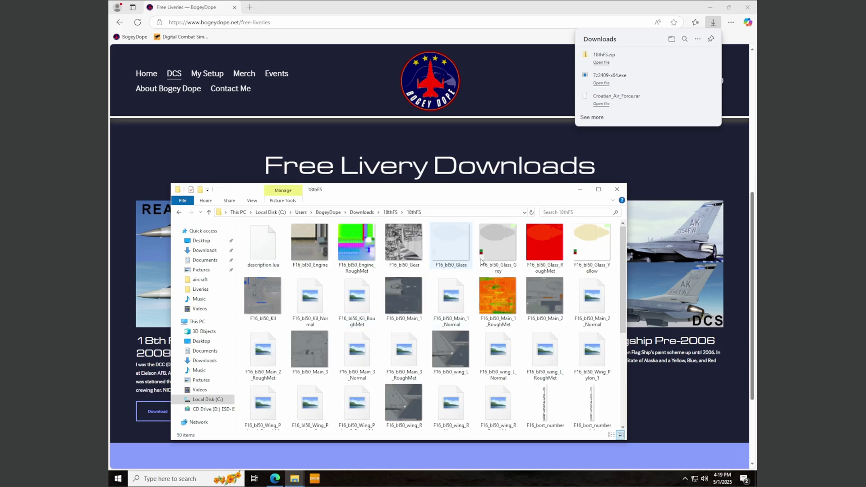
scroll(309, 285, "down", 5)
scroll(309, 284, "up", 5)
scroll(311, 277, "down", 5)
scroll(315, 271, "up", 5)
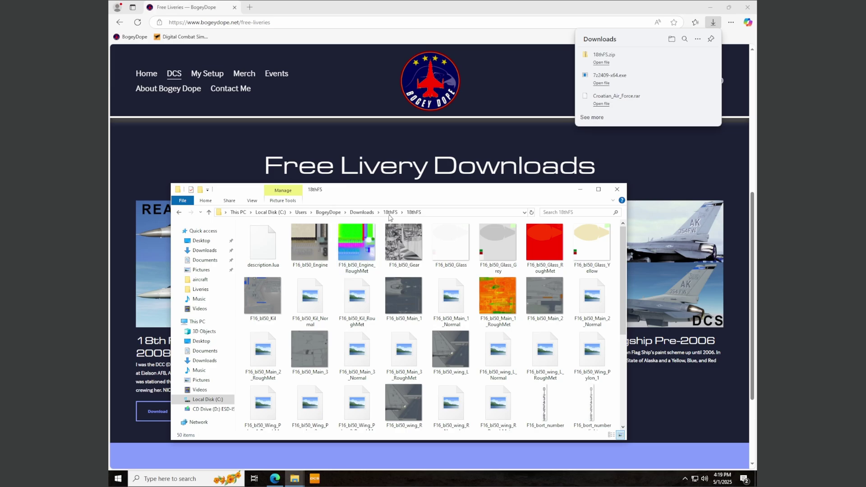
Copy the extracted 18thFS livery folder
left_click(390, 212)
right_click(277, 238)
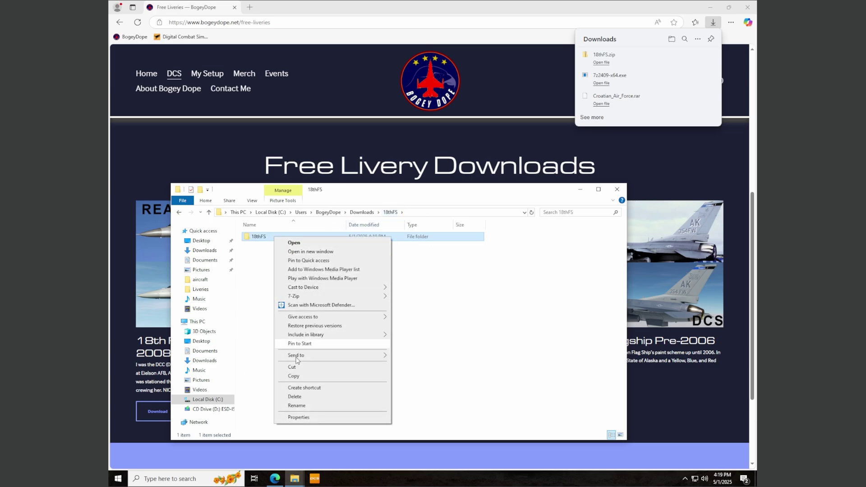
left_click(294, 376)
Paste 18thFS into C:\Users\<profile>\Saved Games\DCS\Liveries
left_click(209, 401)
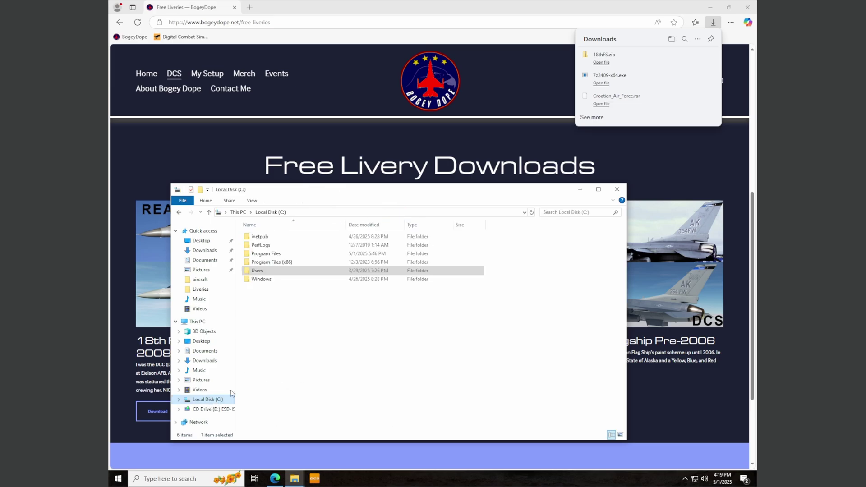
double_click(268, 270)
left_click(270, 239)
double_click(271, 239)
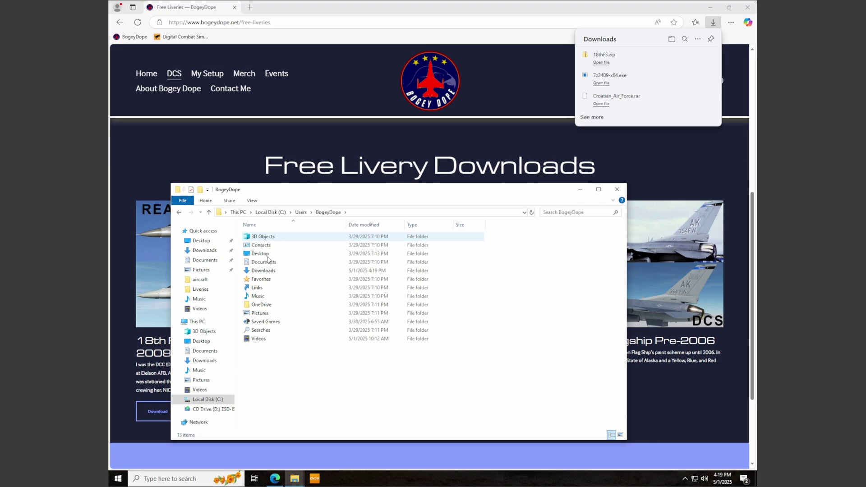
double_click(266, 326)
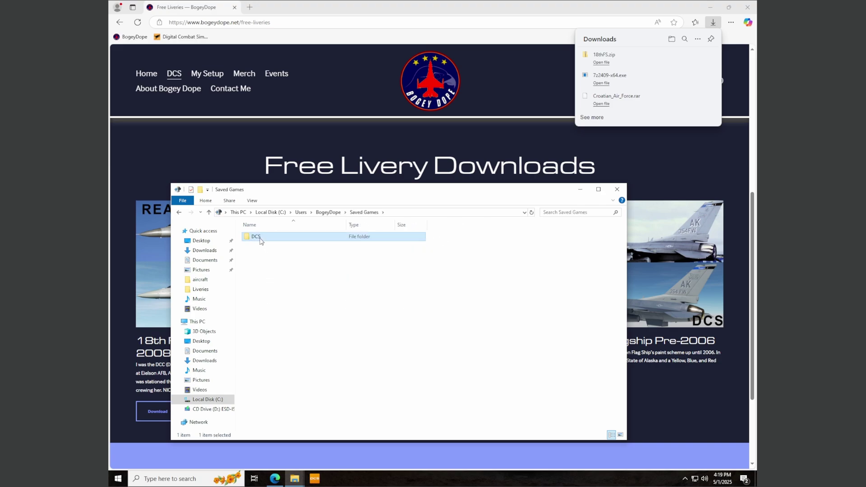
double_click(262, 237)
double_click(268, 289)
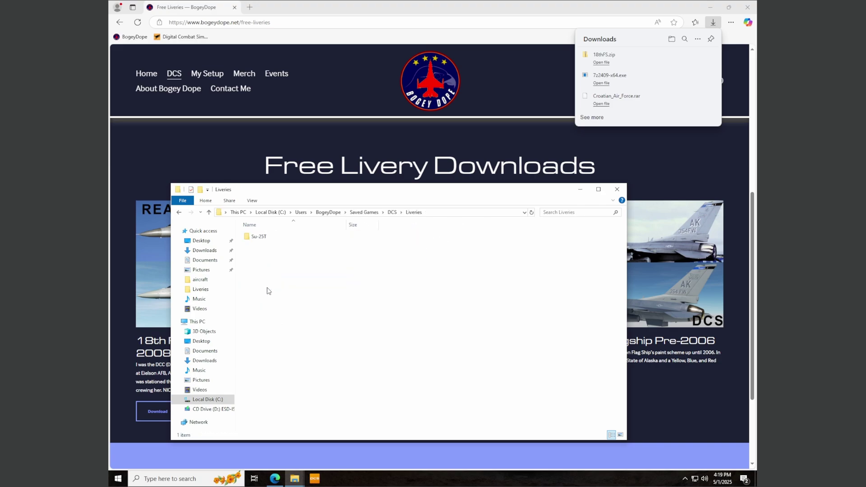
right_click(267, 260)
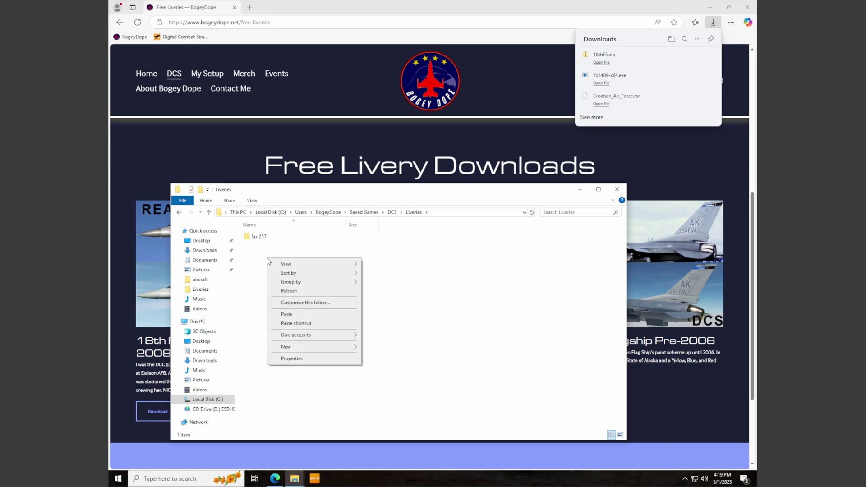
left_click(287, 315)
left_click(335, 300)
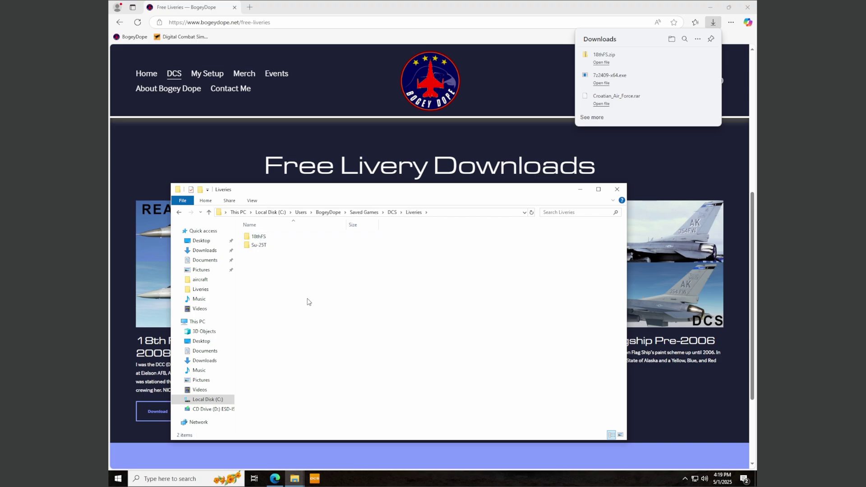
Browse to C:\Program Files\Eagle Dynamics\DCS World\CoreMods\aircraft\F-16C\Liveries
left_click(208, 401)
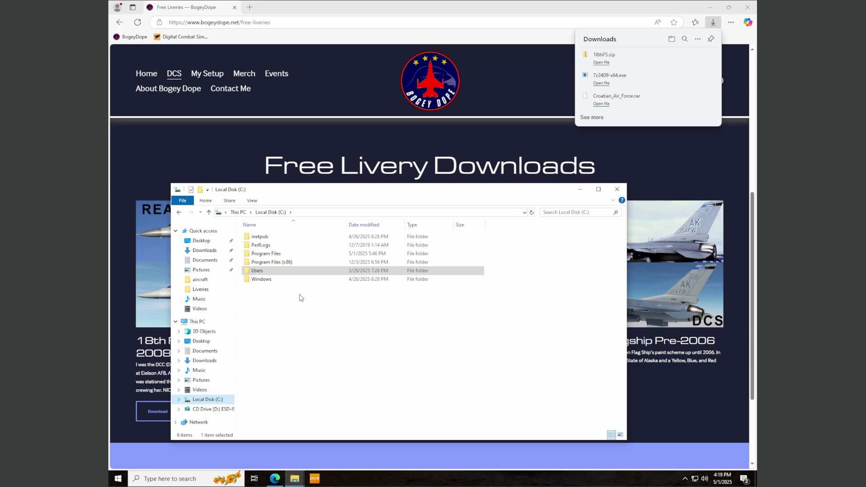
double_click(287, 254)
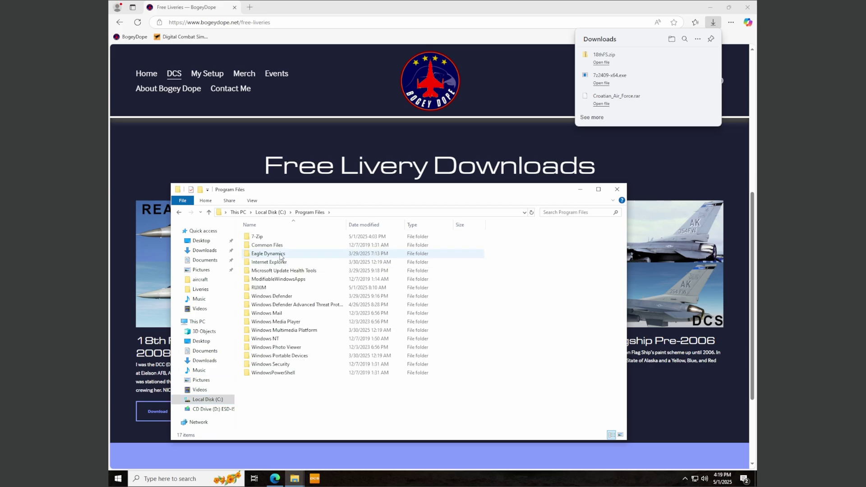
double_click(286, 254)
double_click(264, 237)
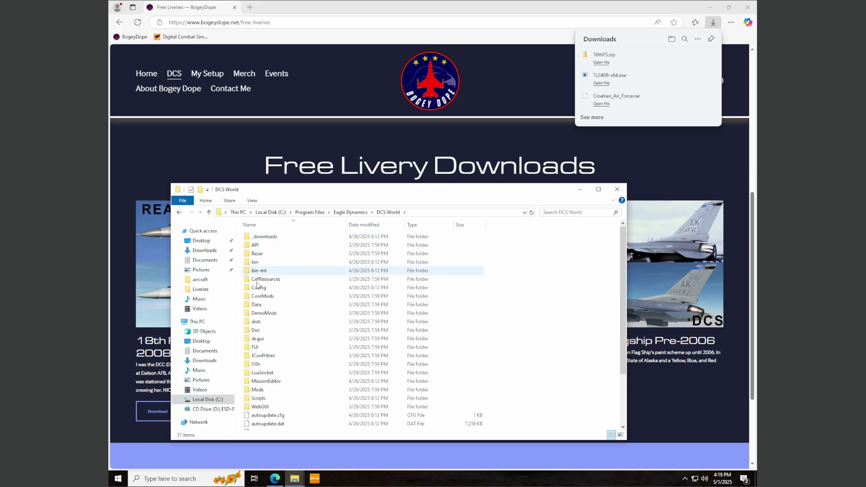
double_click(263, 298)
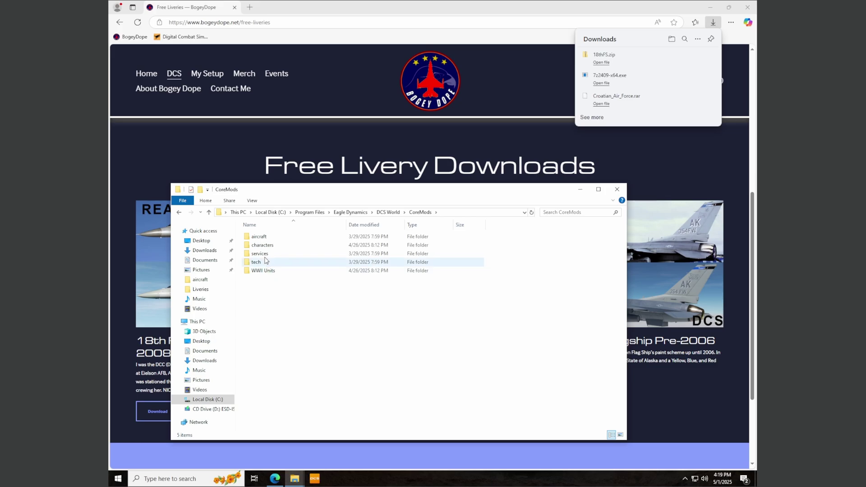
double_click(260, 238)
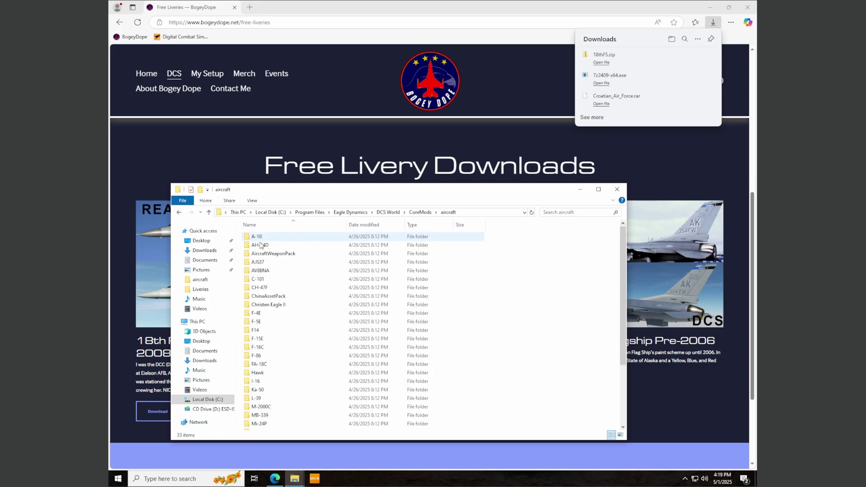
double_click(258, 348)
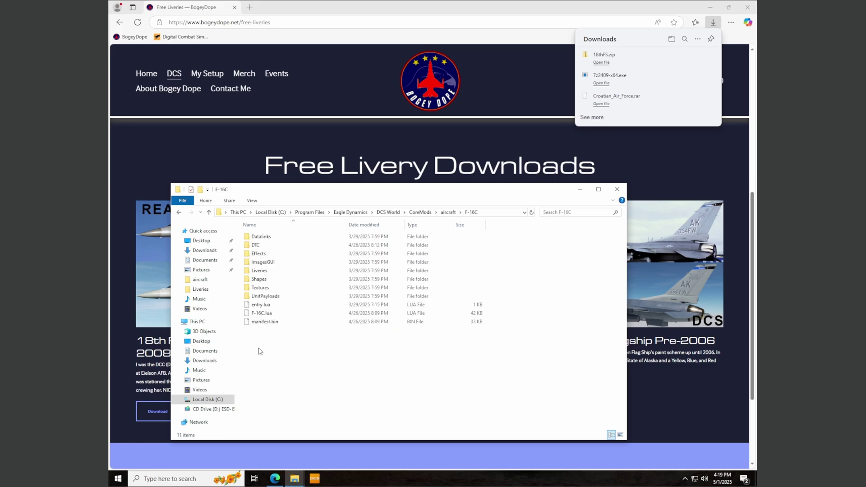
left_click(262, 273)
double_click(262, 273)
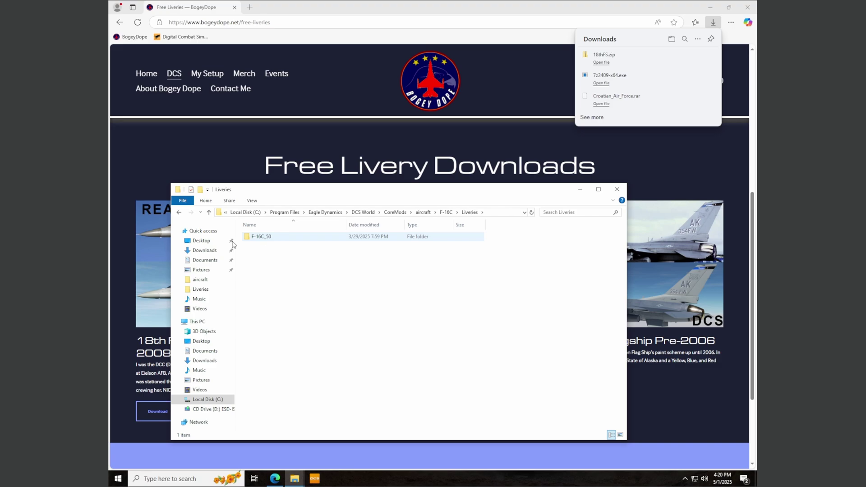
Check the exact name of the built-in F-16C_50 livery folder
right_click(261, 240)
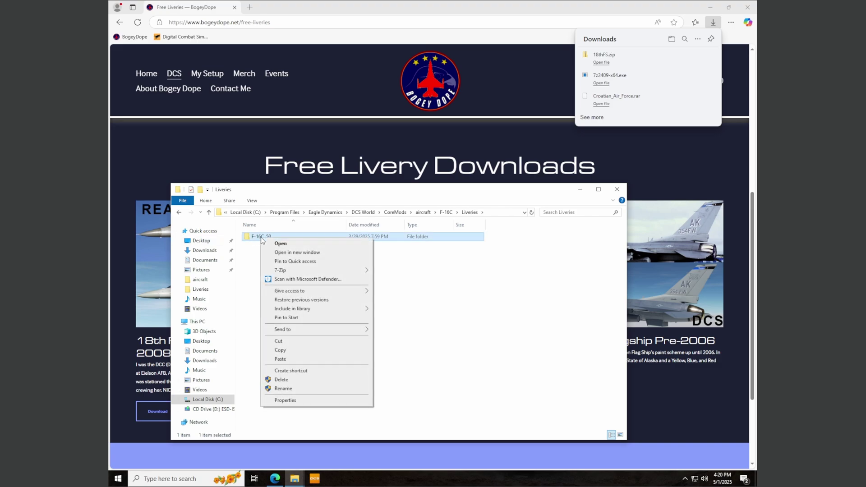
left_click(284, 388)
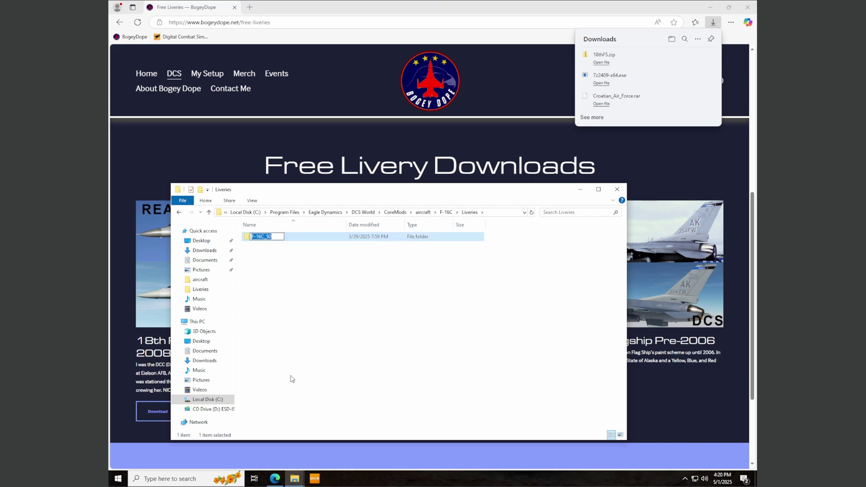
left_click(325, 326)
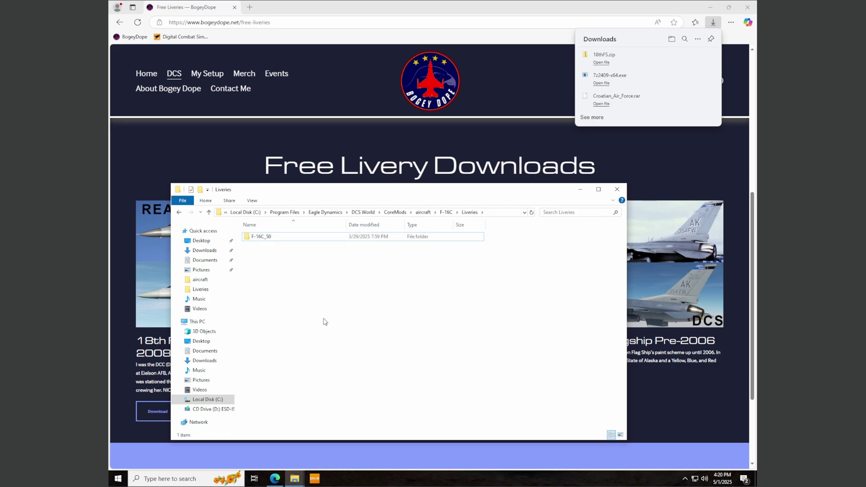
Go to the Liveries folder under the user's Saved Games\DCS
left_click(211, 400)
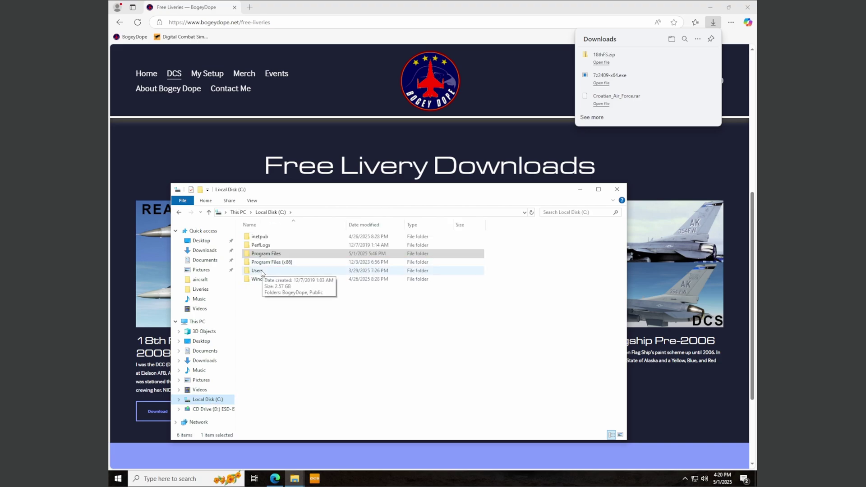
double_click(269, 271)
double_click(264, 236)
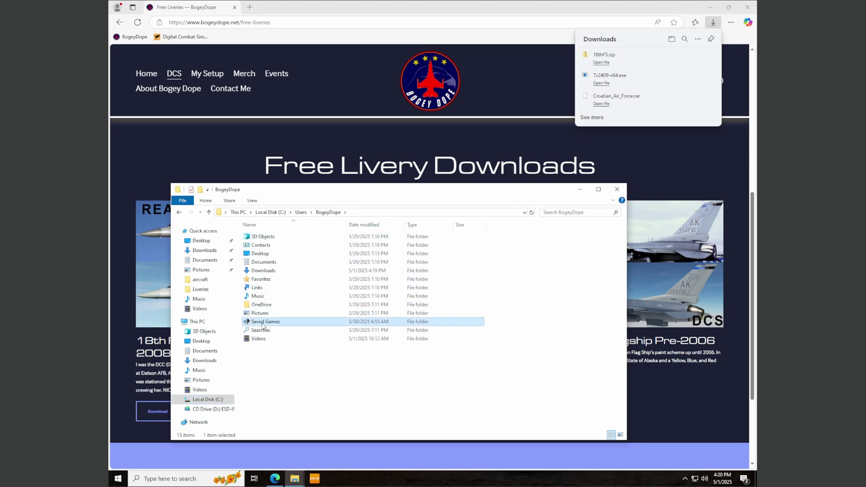
double_click(263, 324)
double_click(256, 238)
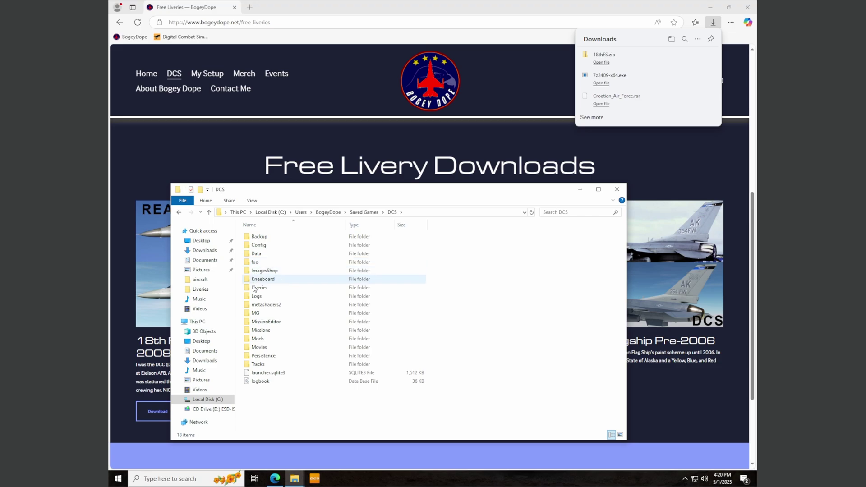
left_click(255, 289)
double_click(254, 290)
Create a new folder named F-16C_50 in Liveries
right_click(258, 265)
mouse_move(298, 362)
left_click(374, 364)
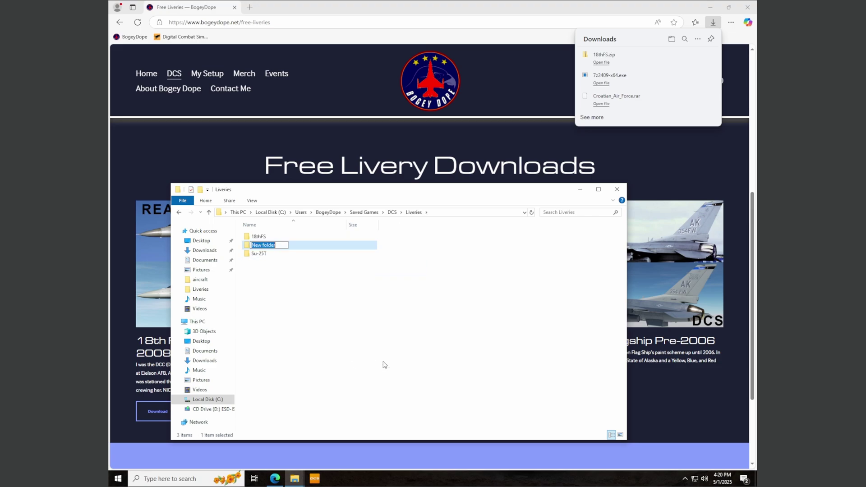
type("F-16C_50")
left_click(337, 325)
Move 18thFS into F-16C_50, verify its textures, then minimise File Explorer
left_click_drag(260, 239, 261, 248)
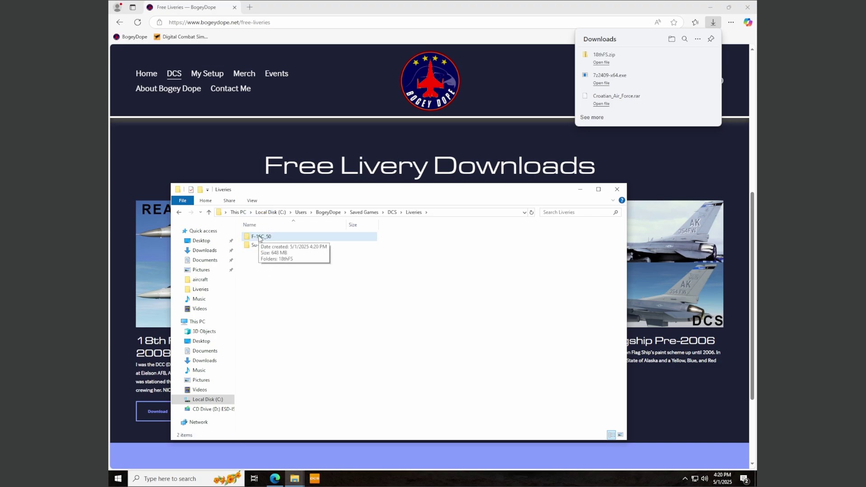
double_click(260, 238)
double_click(260, 240)
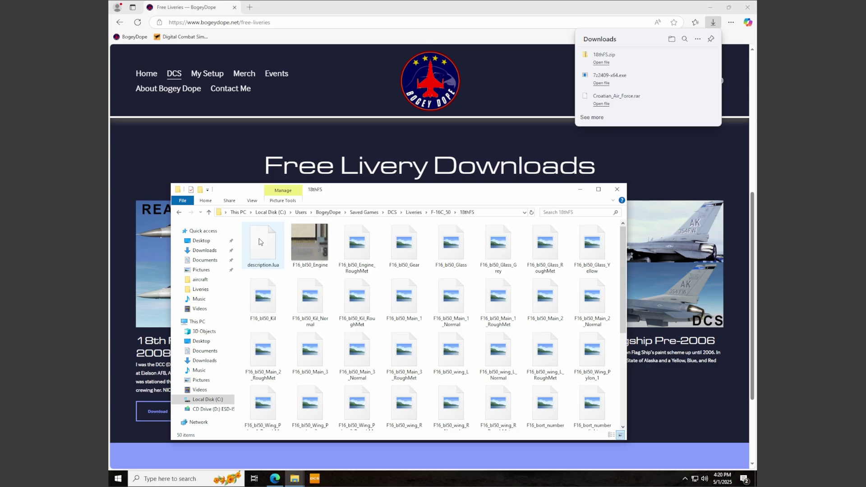
left_click(441, 215)
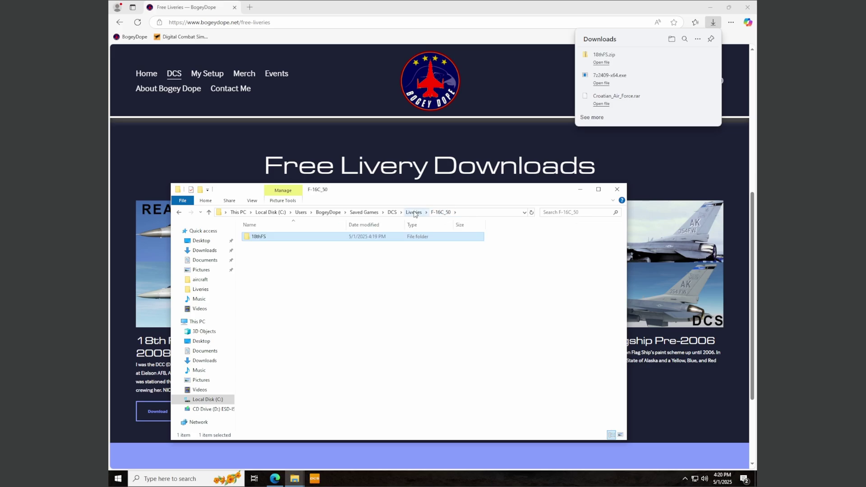
left_click(414, 213)
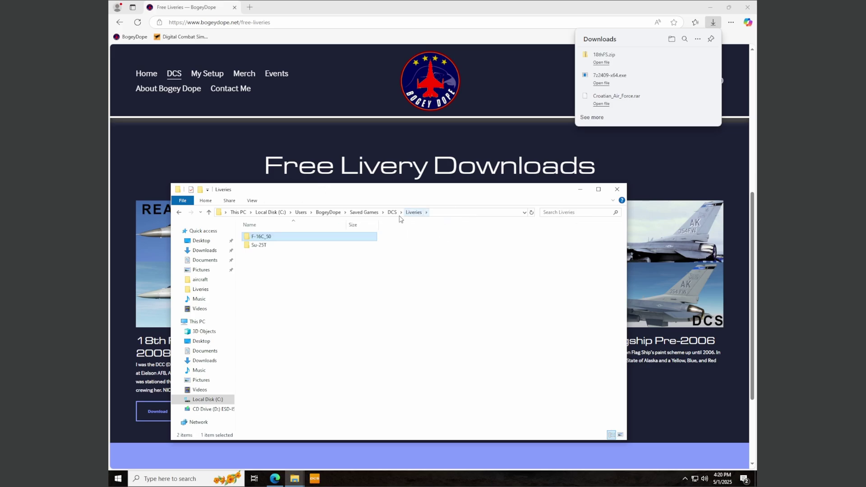
left_click(580, 189)
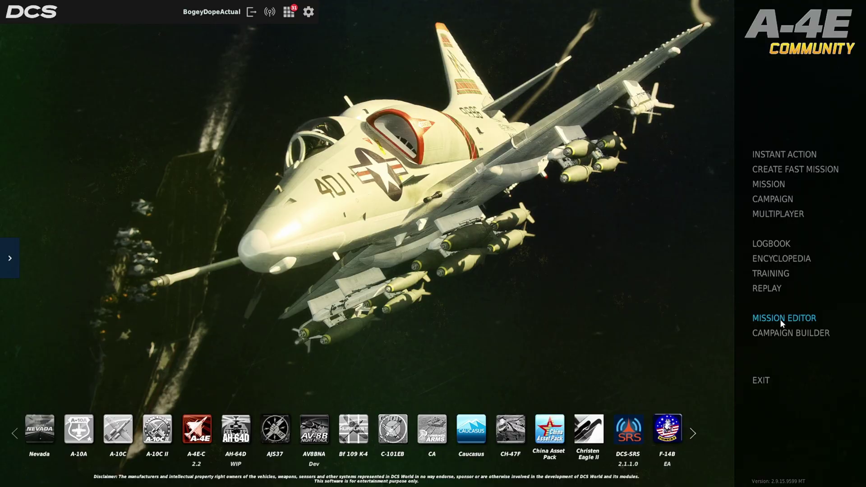
Start a new mission in the Mission Editor and place an airplane group on the map
left_click(780, 318)
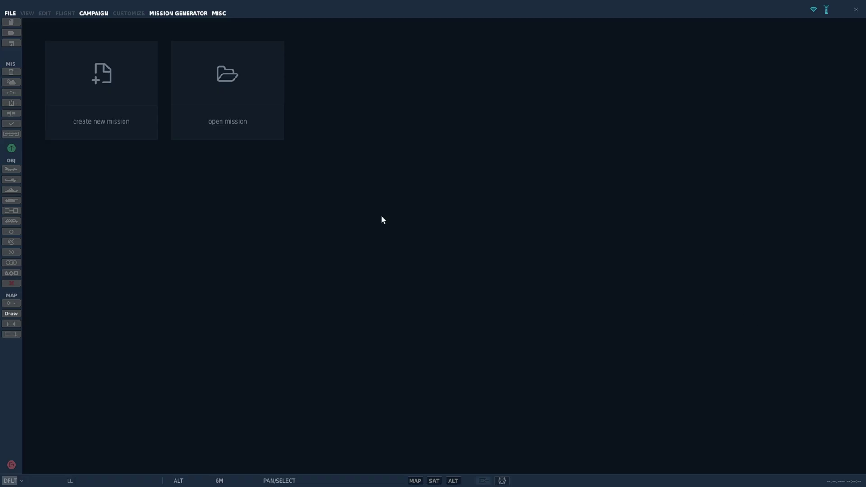
left_click(129, 135)
left_click(625, 376)
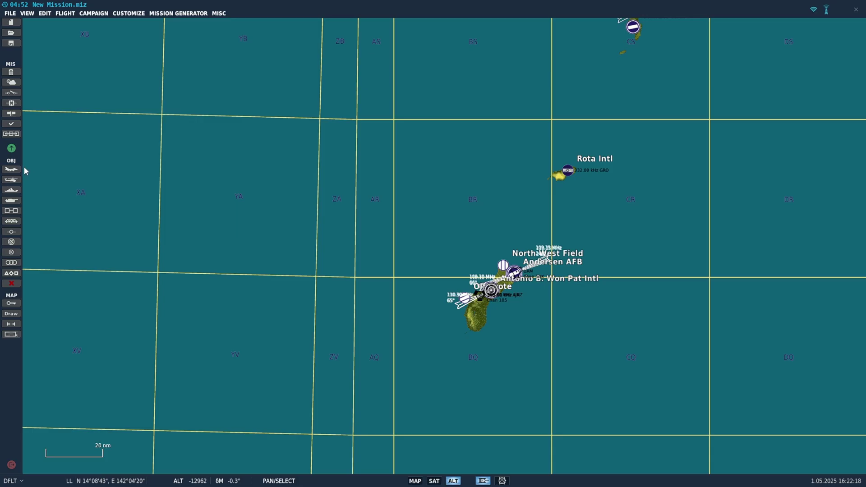
left_click(14, 170)
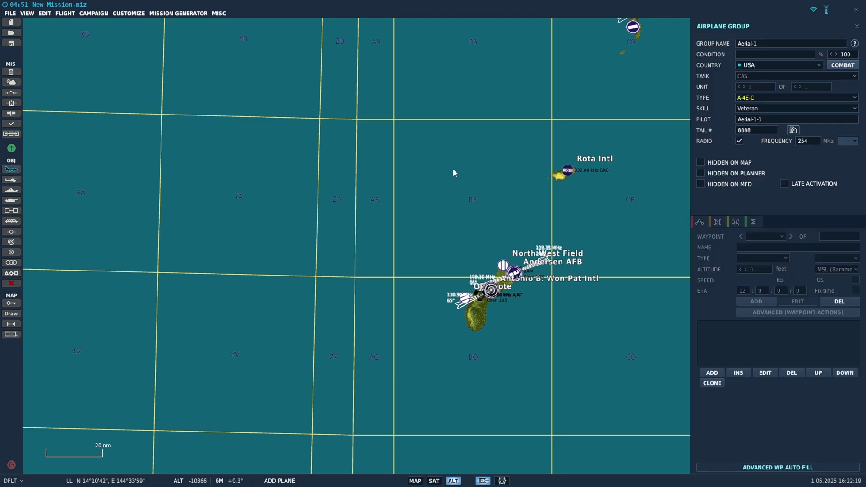
left_click(383, 176)
Set the group type to F-16CM bl.50 and open its paint and loadout view
left_click(750, 98)
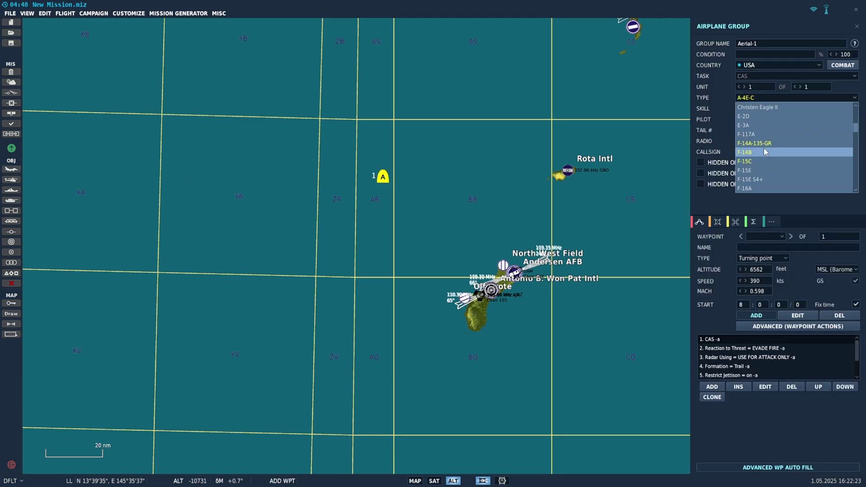
scroll(764, 153, "down", 2)
left_click(764, 170)
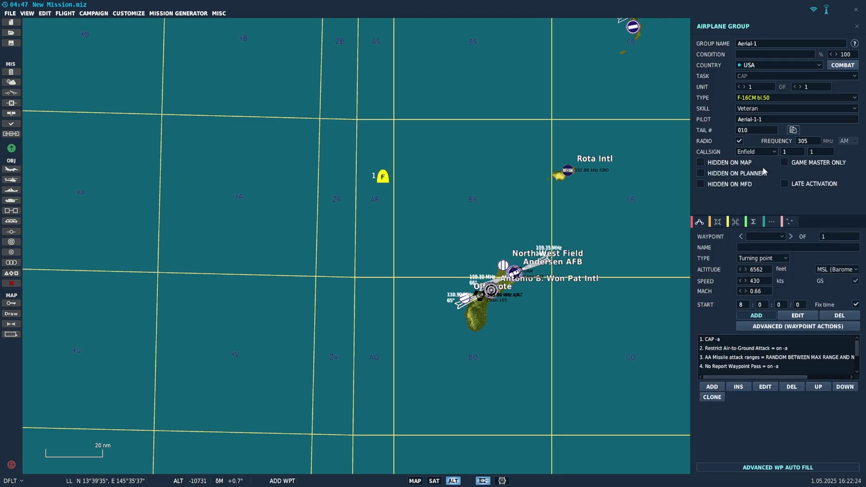
left_click(718, 221)
Apply the 18FS Pre-2008 paint scheme to the F-16 and view its right side
left_click(193, 275)
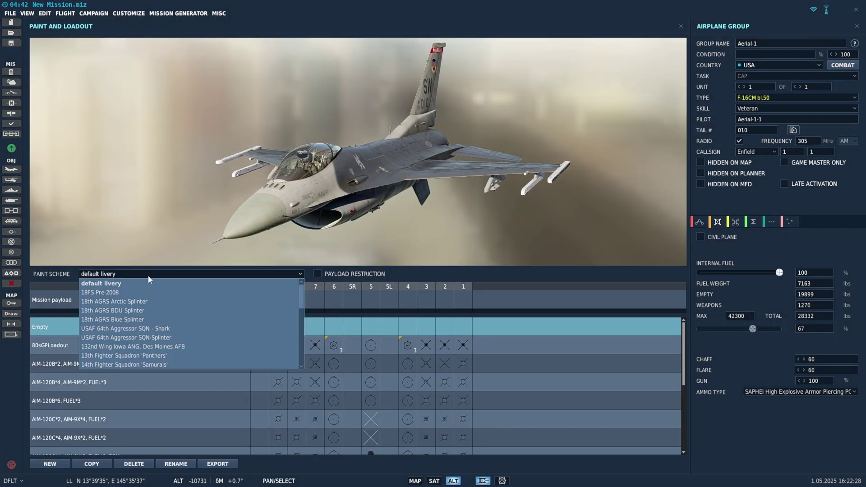
left_click(108, 292)
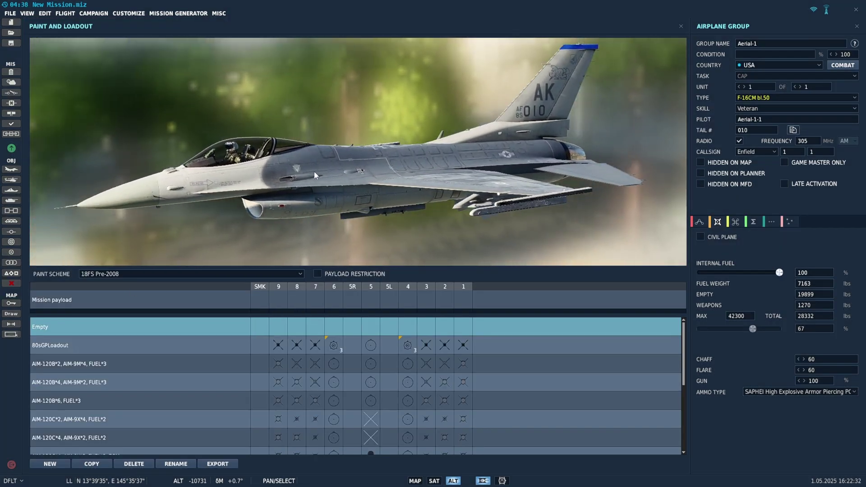
left_click_drag(300, 172, 274, 190)
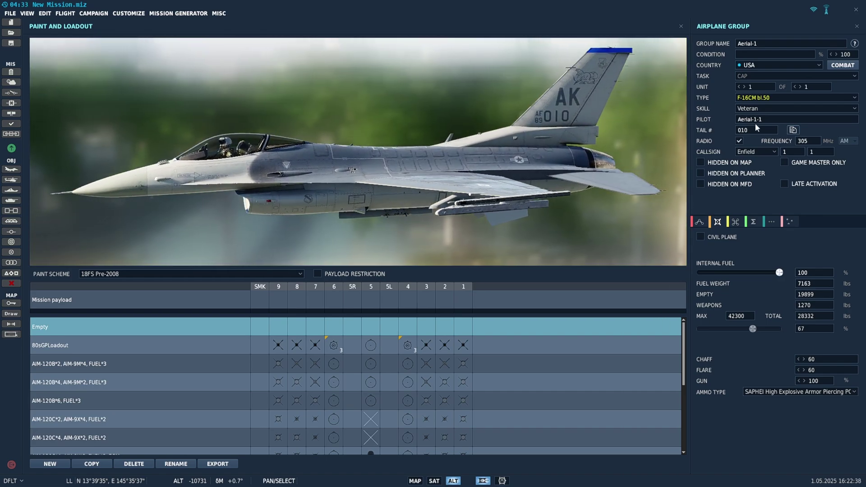
Set the tail number to 077 and rotate the preview to show the other side
left_click(751, 129)
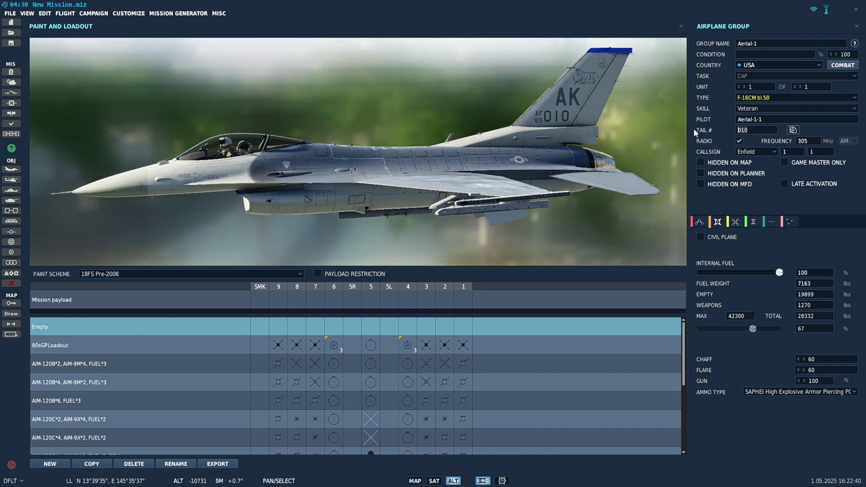
type("077")
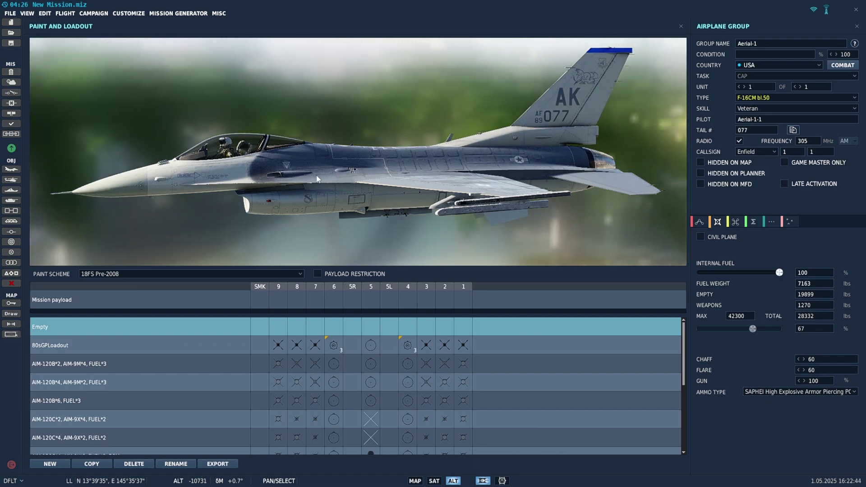
left_click_drag(285, 176, 625, 158)
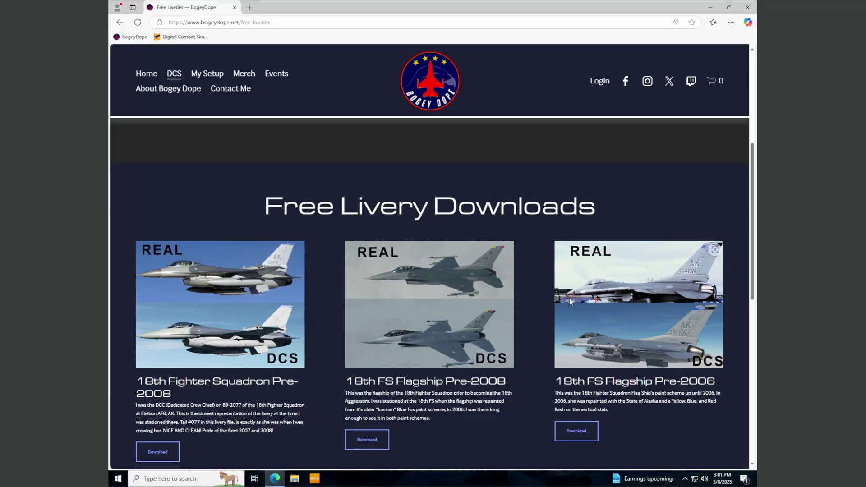
Download BogeyDopesDCSLiveryInstaller.exe from the All Liveries section, bypassing Google Drive's virus-scan warning
scroll(569, 298, "down", 5)
scroll(377, 350, "down", 2)
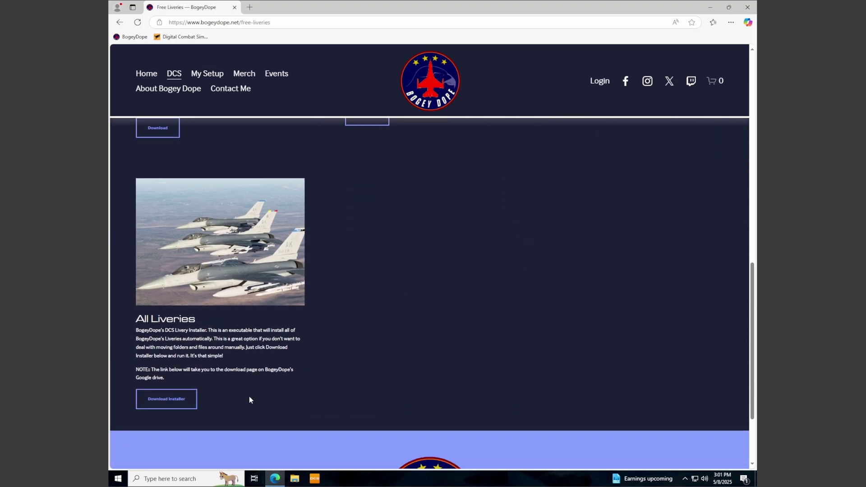
left_click(164, 405)
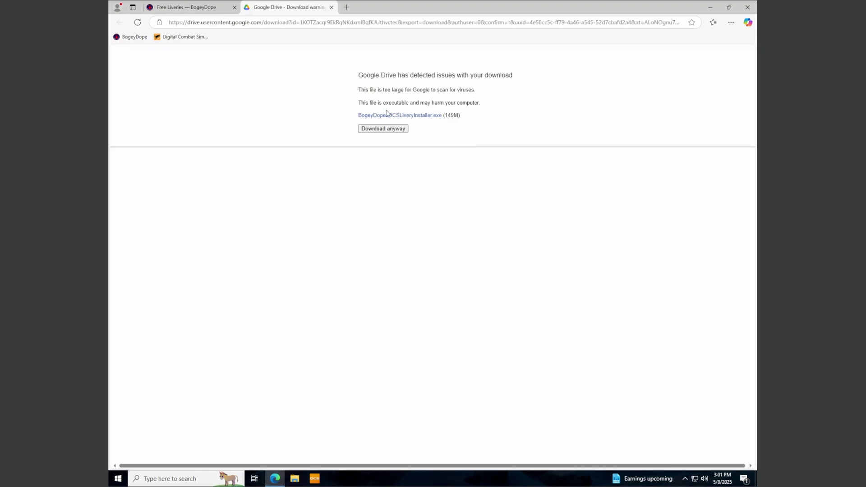
left_click(385, 129)
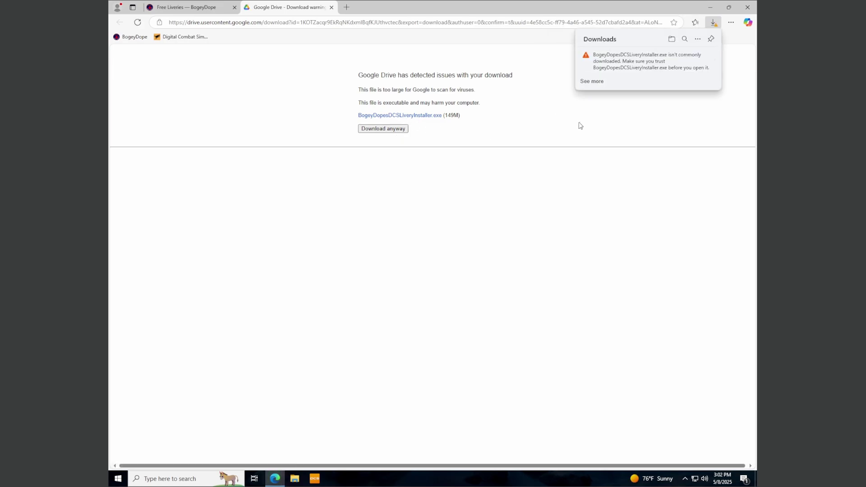
Override Edge's SmartScreen block to keep the downloaded BogeyDopesDCSLiveryInstaller.exe
mouse_move(633, 68)
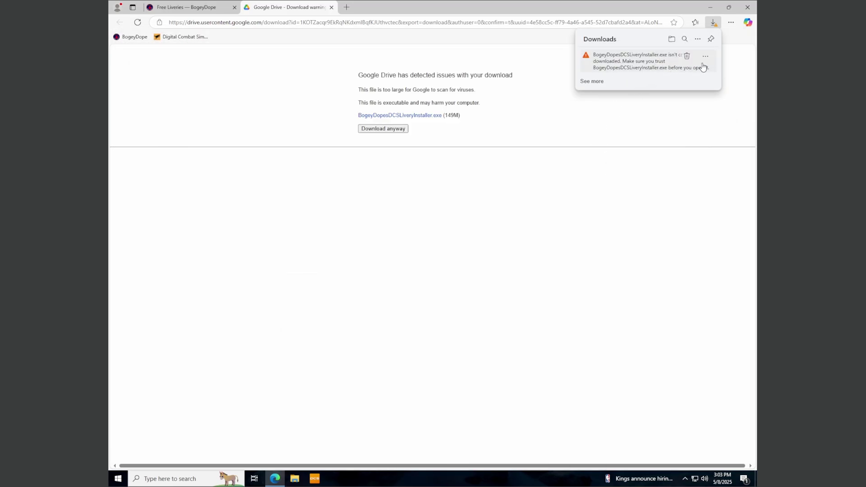
left_click(705, 56)
left_click(663, 80)
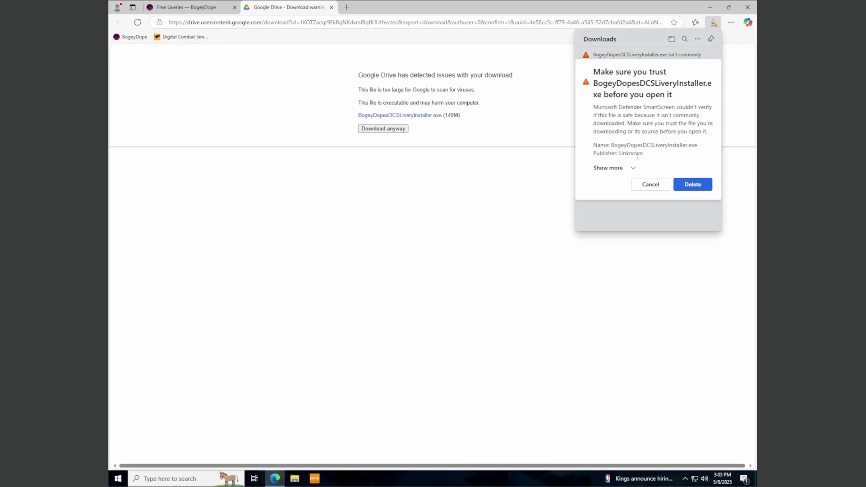
left_click(610, 168)
left_click(608, 180)
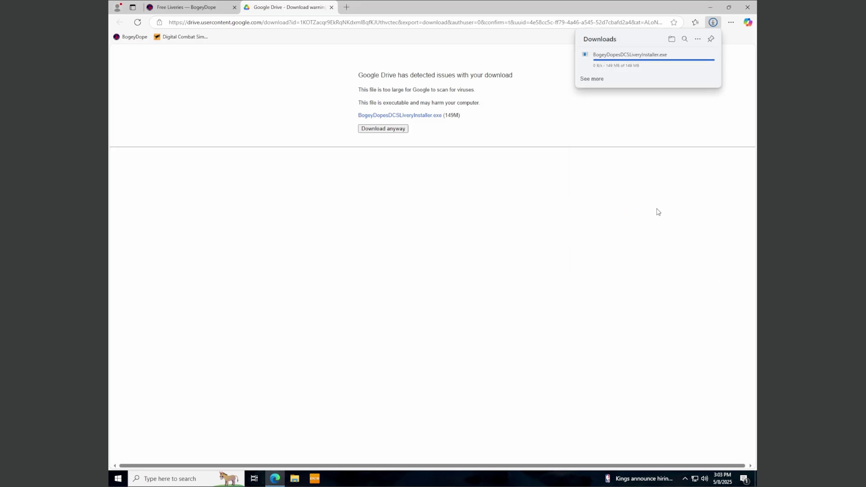
Minimise Edge and run BogeyDopesDCSLiveryInstaller from Downloads, choosing Run anyway past SmartScreen
mouse_move(695, 67)
left_click(710, 7)
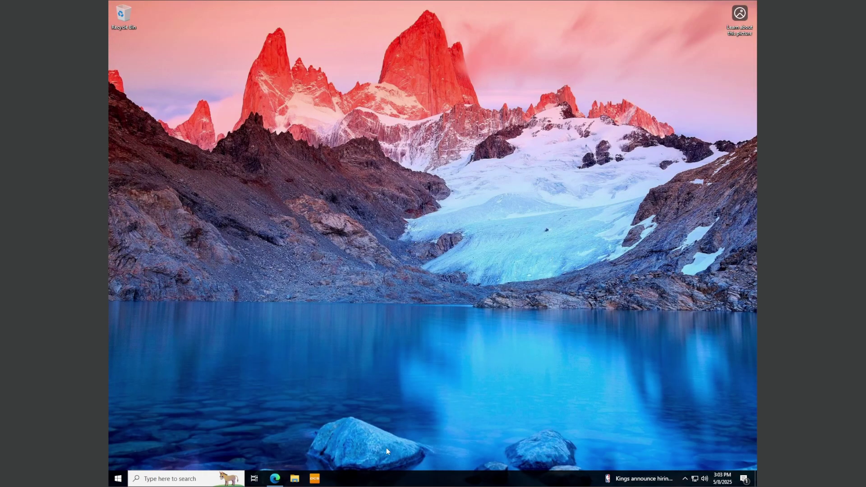
left_click(295, 479)
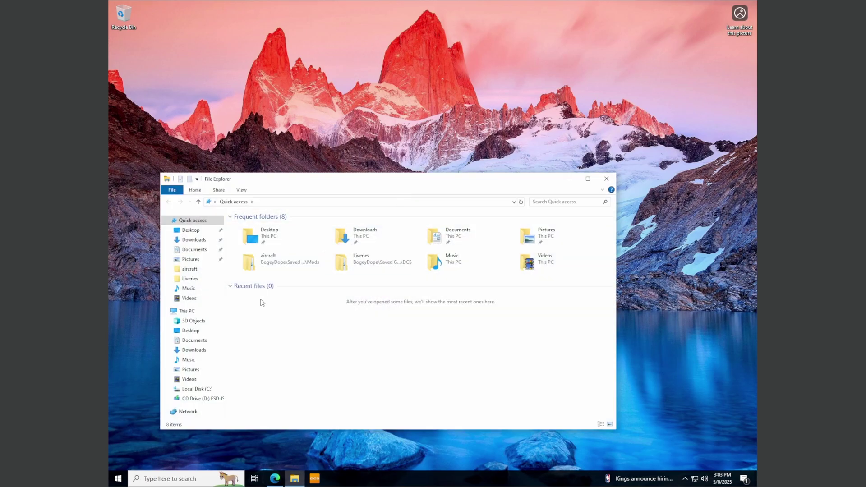
double_click(356, 236)
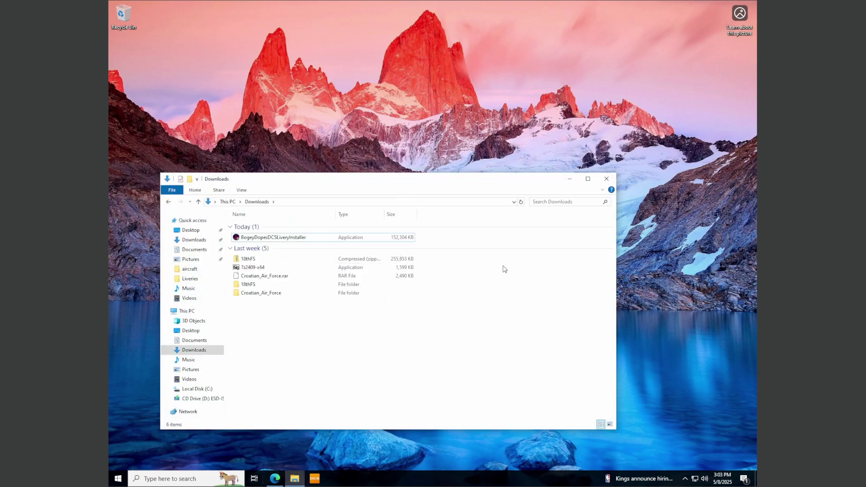
double_click(273, 238)
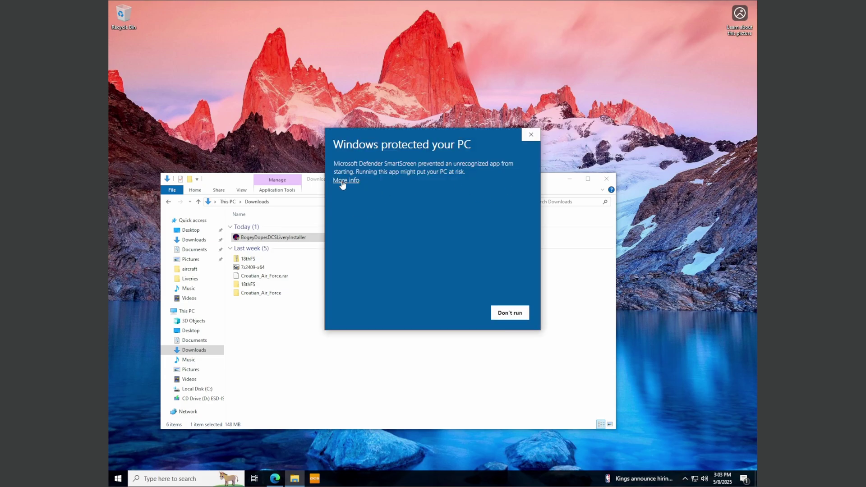
left_click(342, 182)
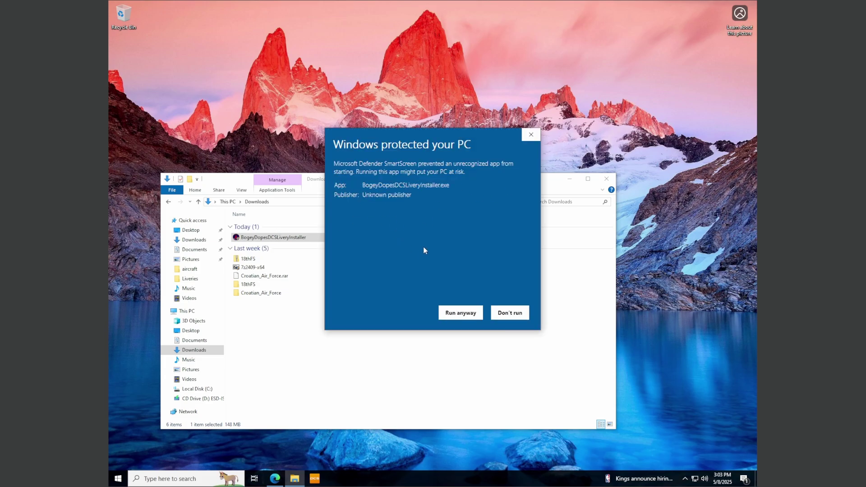
left_click(461, 313)
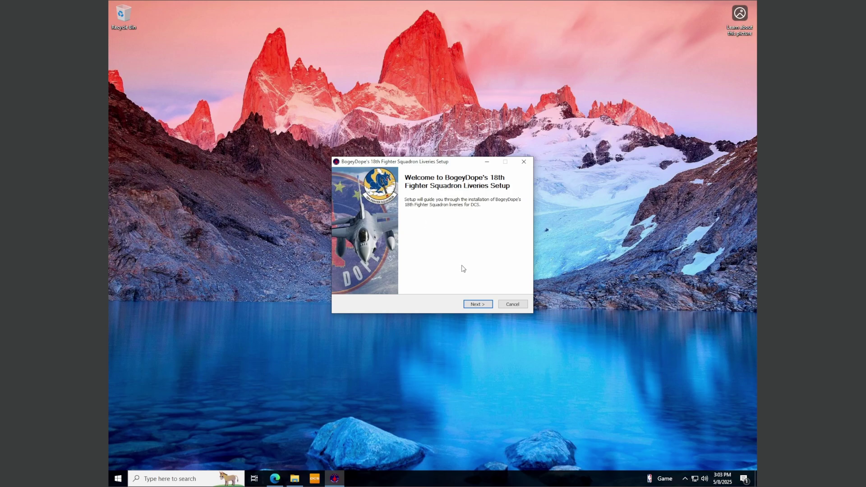
Install the 18th Fighter Squadron liveries into the default Saved Games\DCS\Liveries\F-16C_50 folder
left_click(477, 304)
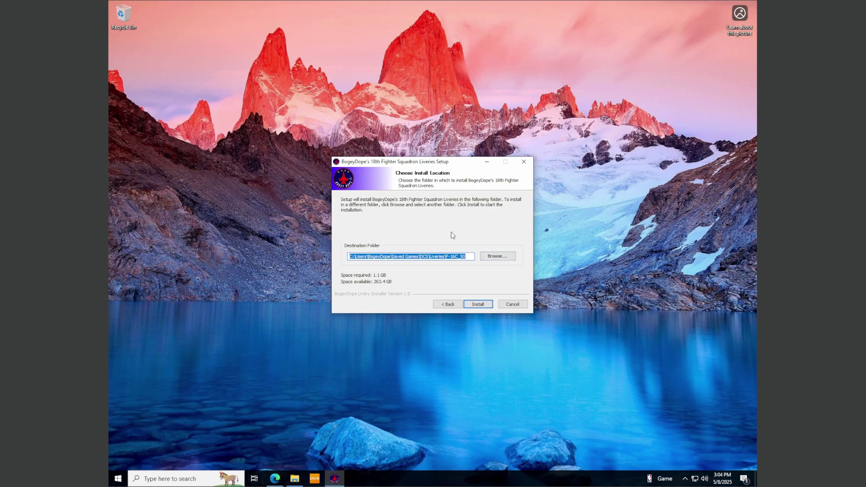
left_click(478, 304)
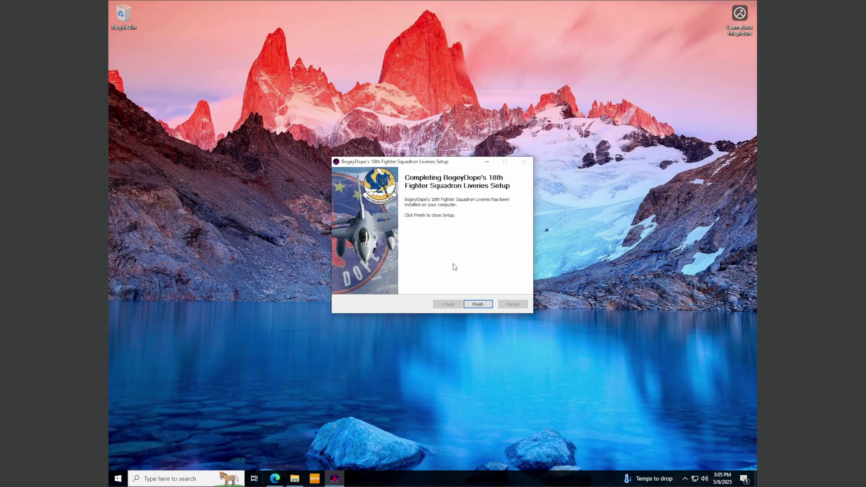
Close the installer and try 18FS Flagship Pre-2006, then 18FS Flagship Pre-2008 on the F-16
left_click(477, 304)
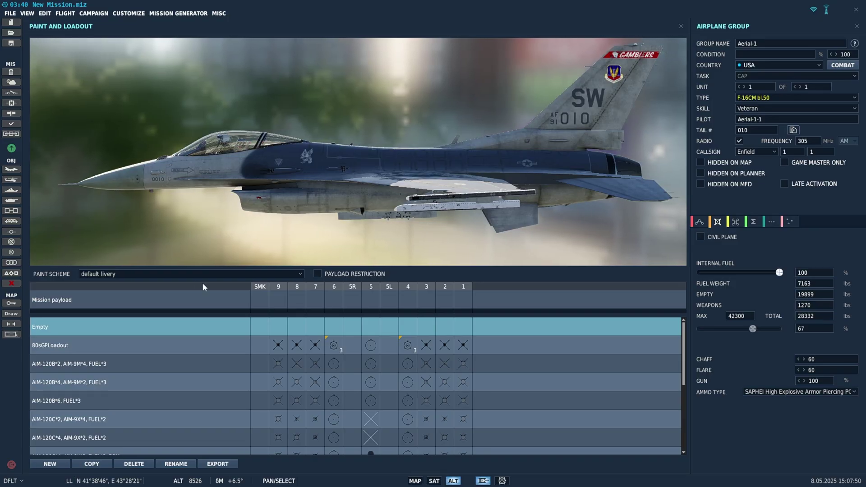
left_click(175, 273)
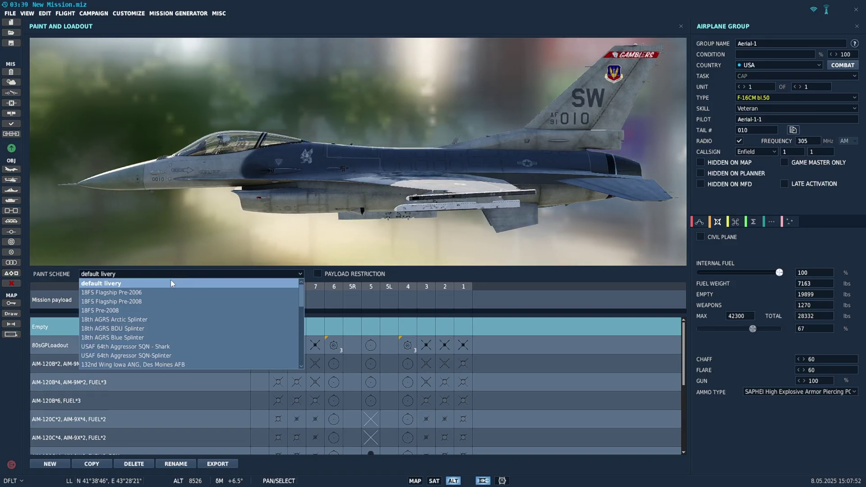
left_click(139, 293)
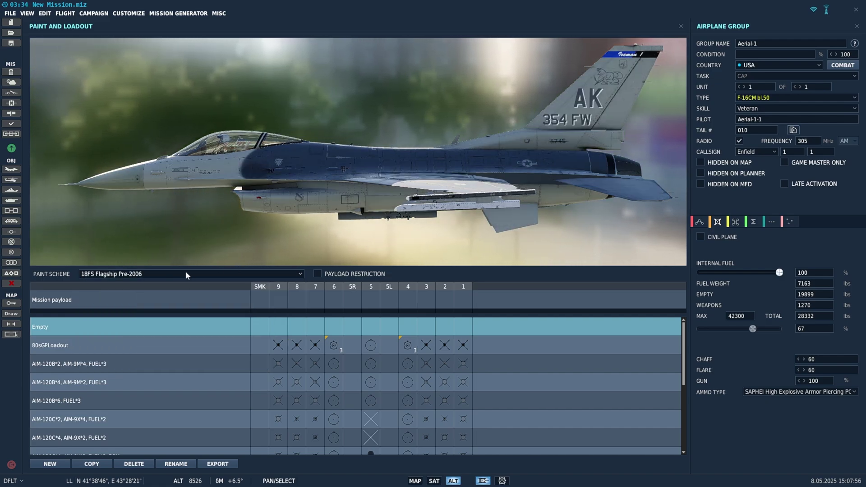
left_click(161, 275)
left_click(135, 302)
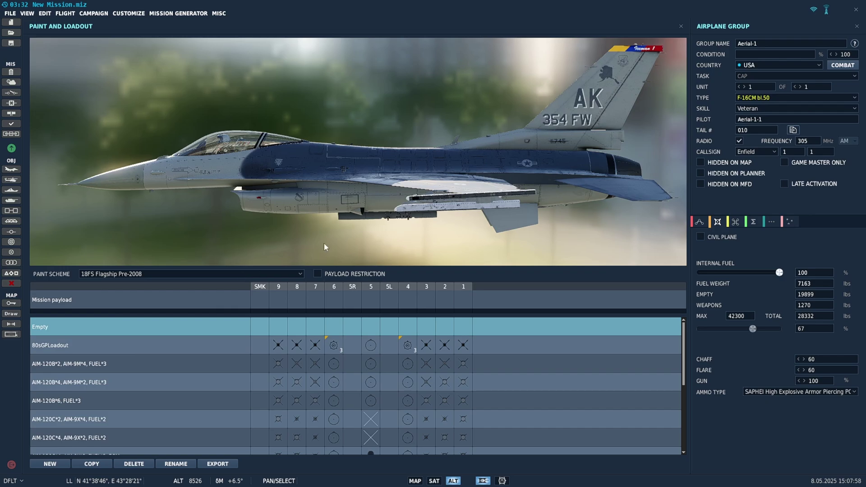